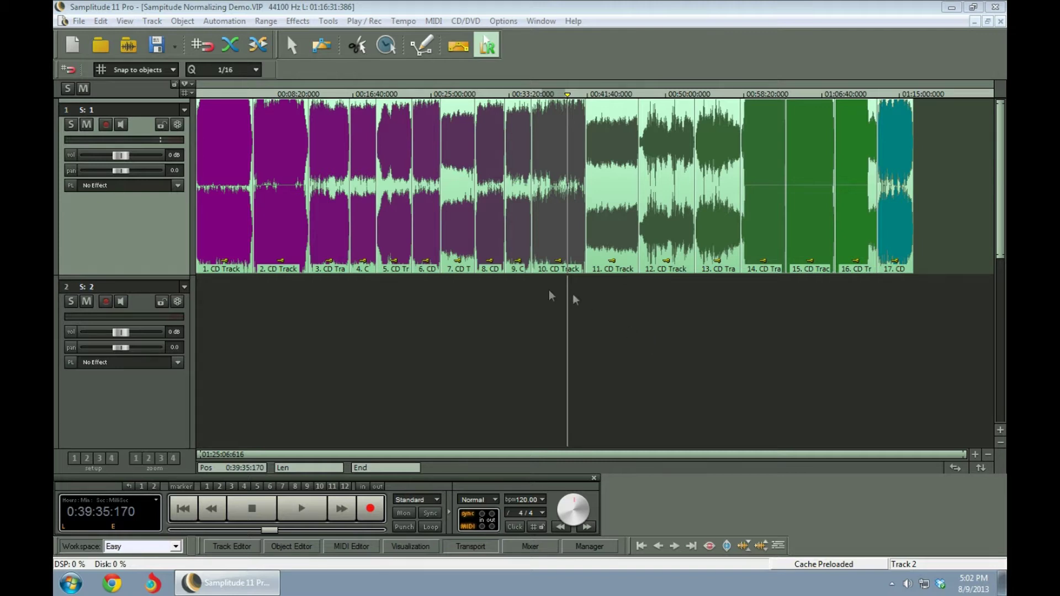
# - Play short passages from the middle of CD tracks 5, 1 and 11 to compare their loudness
pyautogui.click(398, 230)
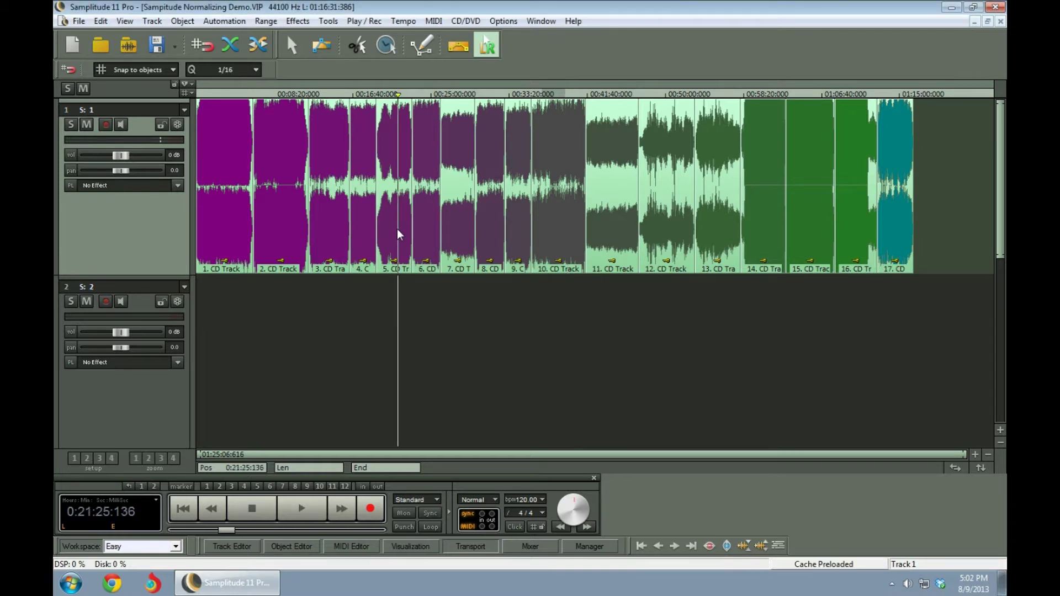
pyautogui.press('space')
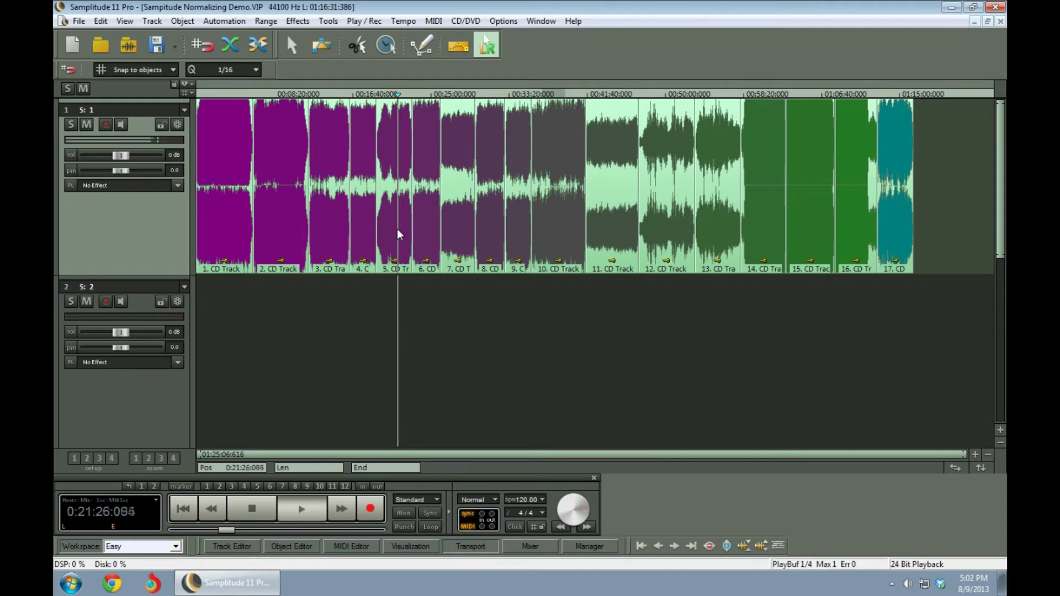
pyautogui.press('space')
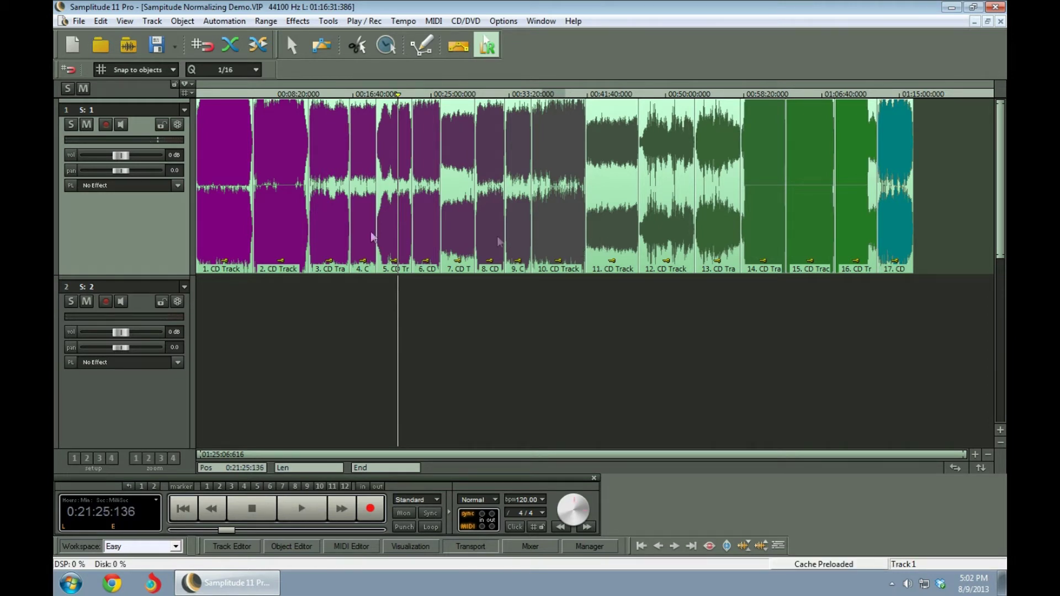
pyautogui.click(229, 230)
pyautogui.press('space')
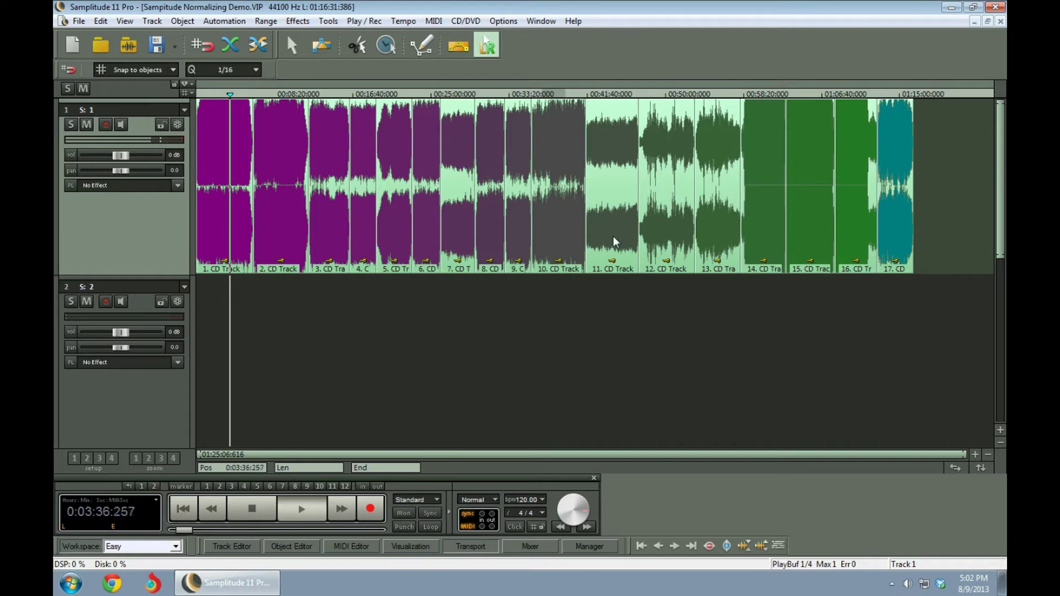
pyautogui.press('space')
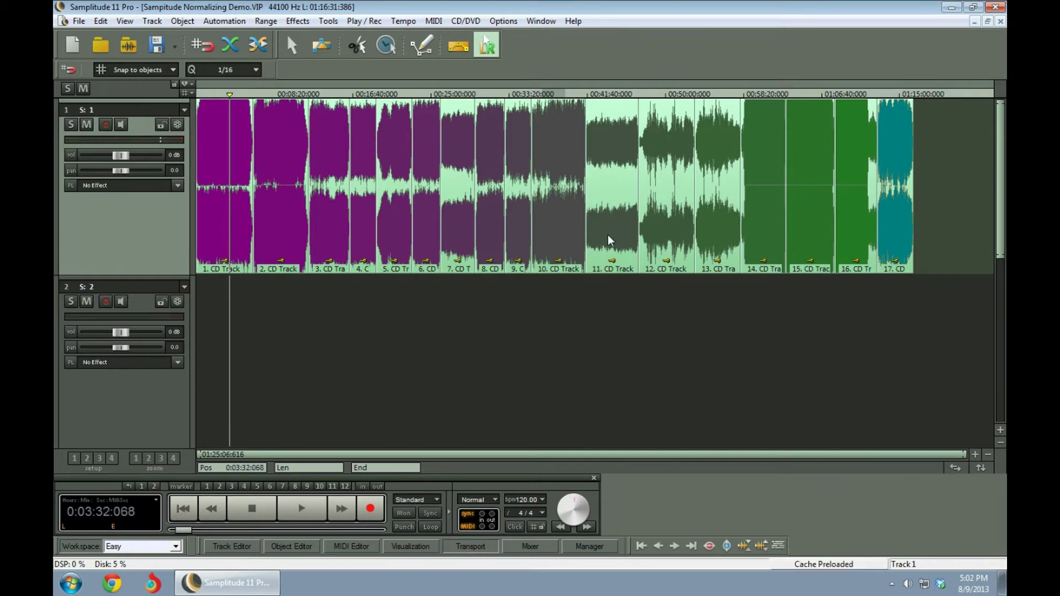
pyautogui.click(609, 234)
pyautogui.press('space')
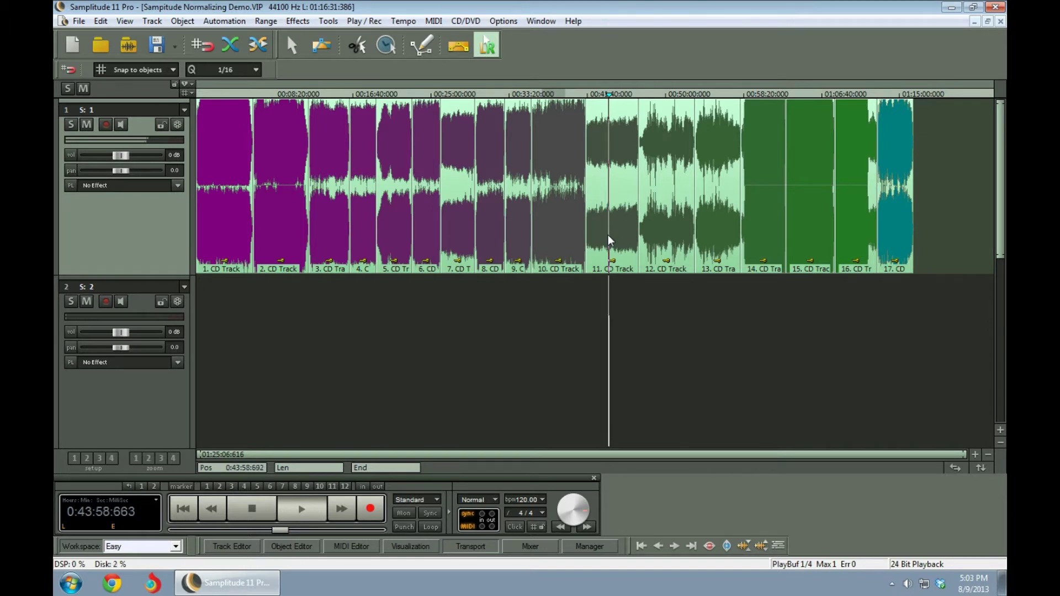
pyautogui.press('space')
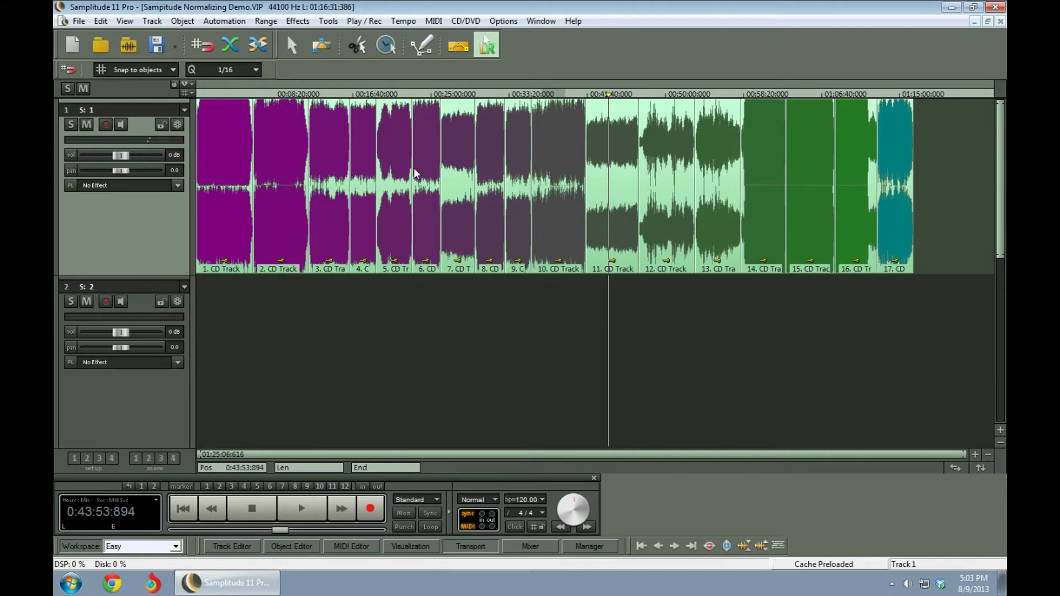
# - Replay CD tracks 5, 1 and 11 in turn for a second loudness comparison
pyautogui.click(395, 163)
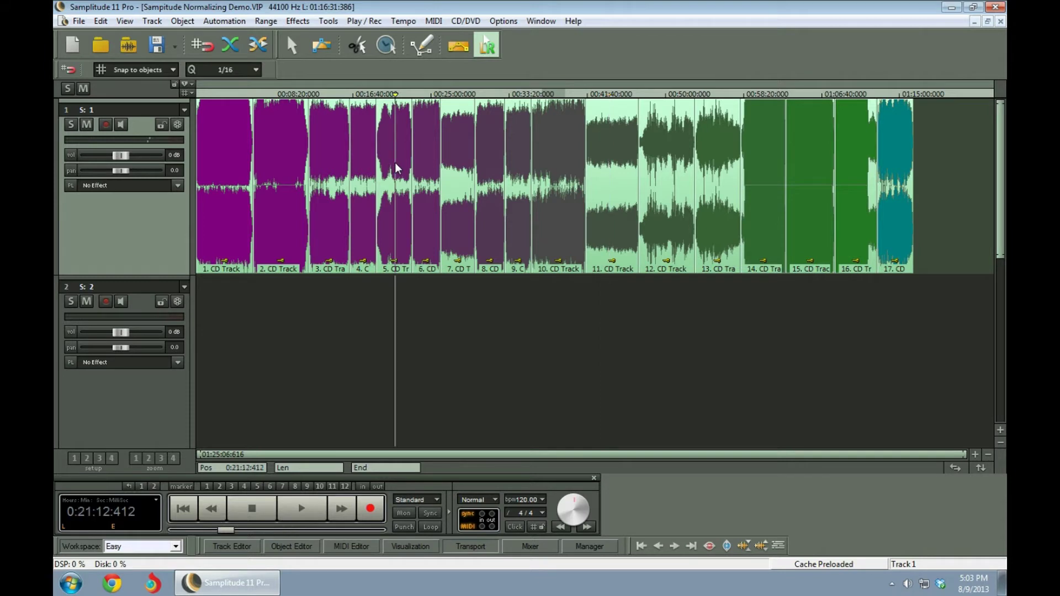
pyautogui.press('space')
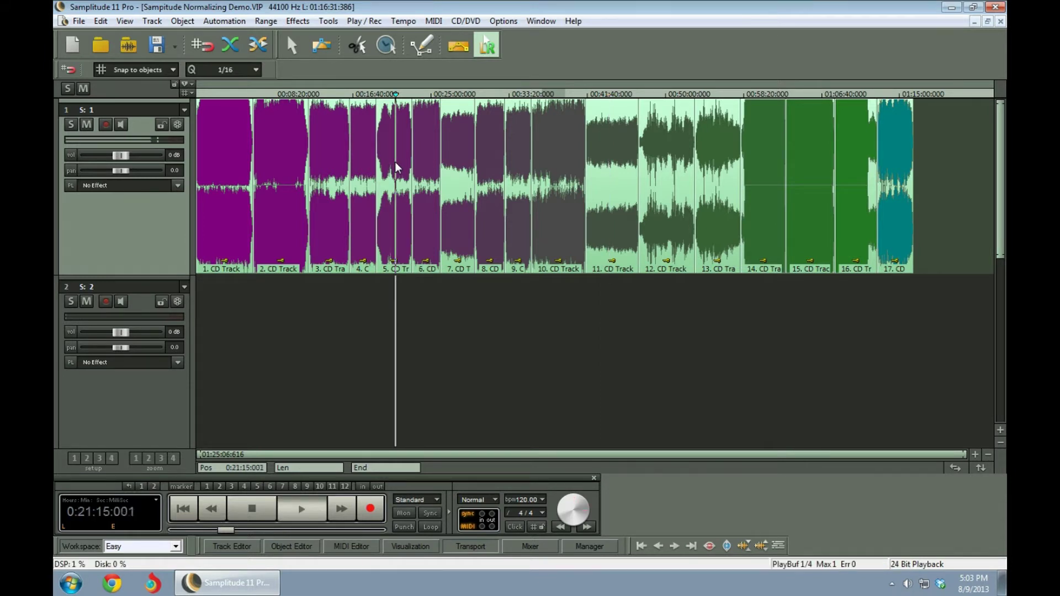
pyautogui.press('space')
pyautogui.click(223, 152)
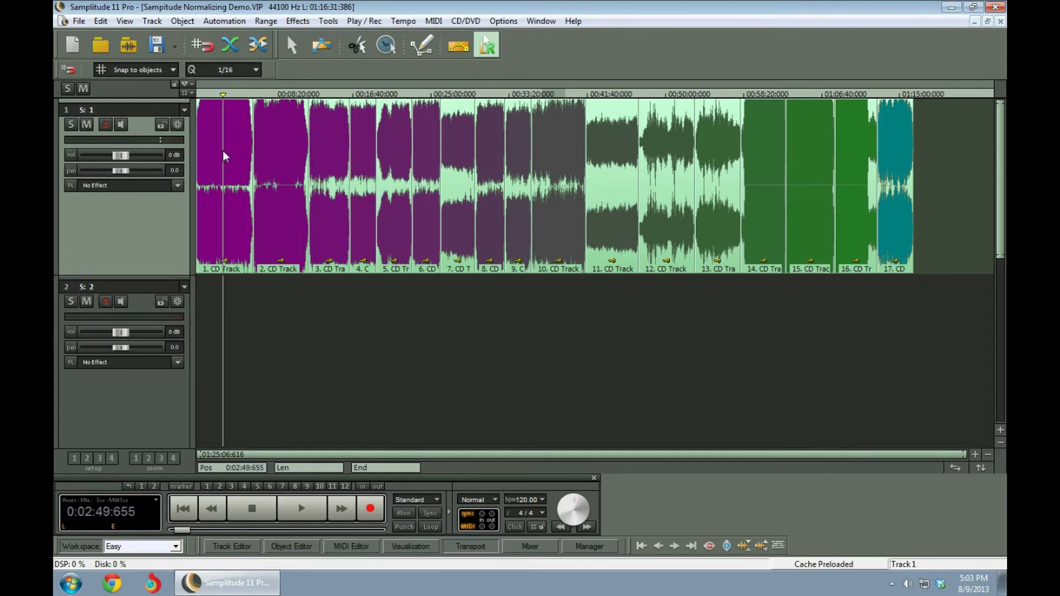
pyautogui.press('space')
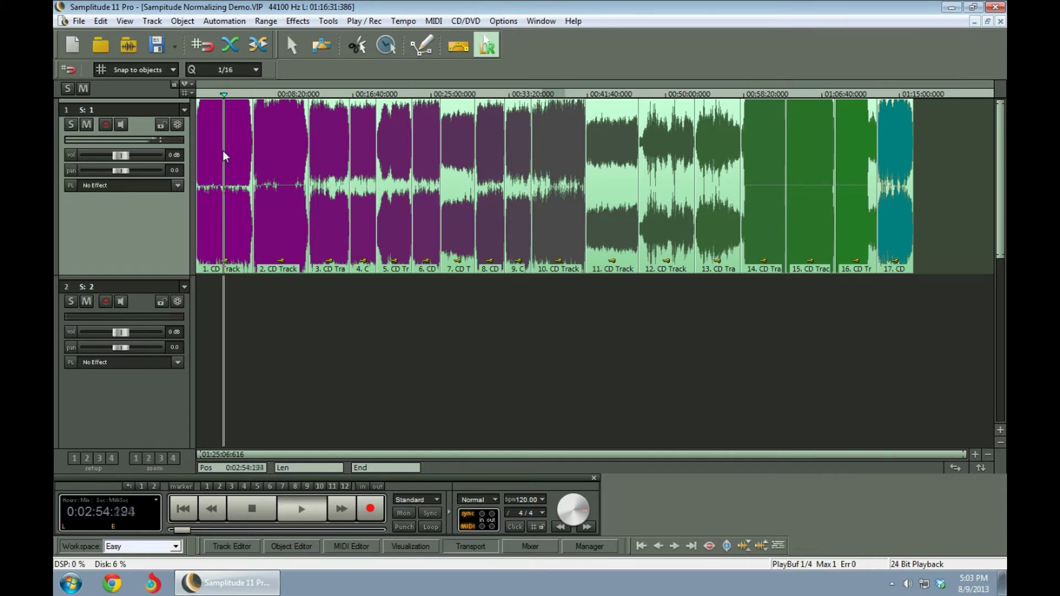
pyautogui.press('space')
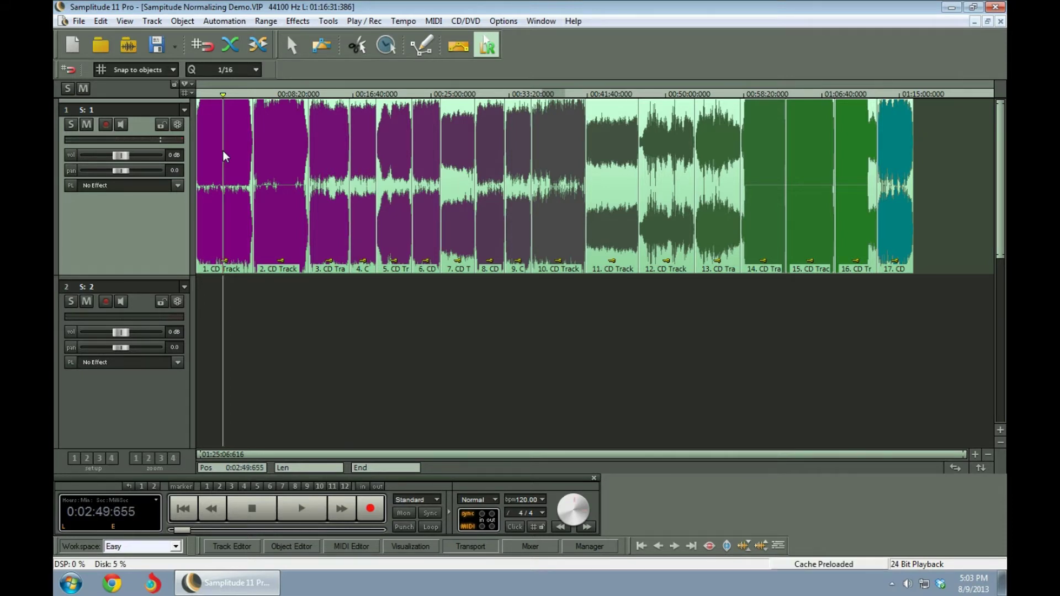
pyautogui.click(605, 187)
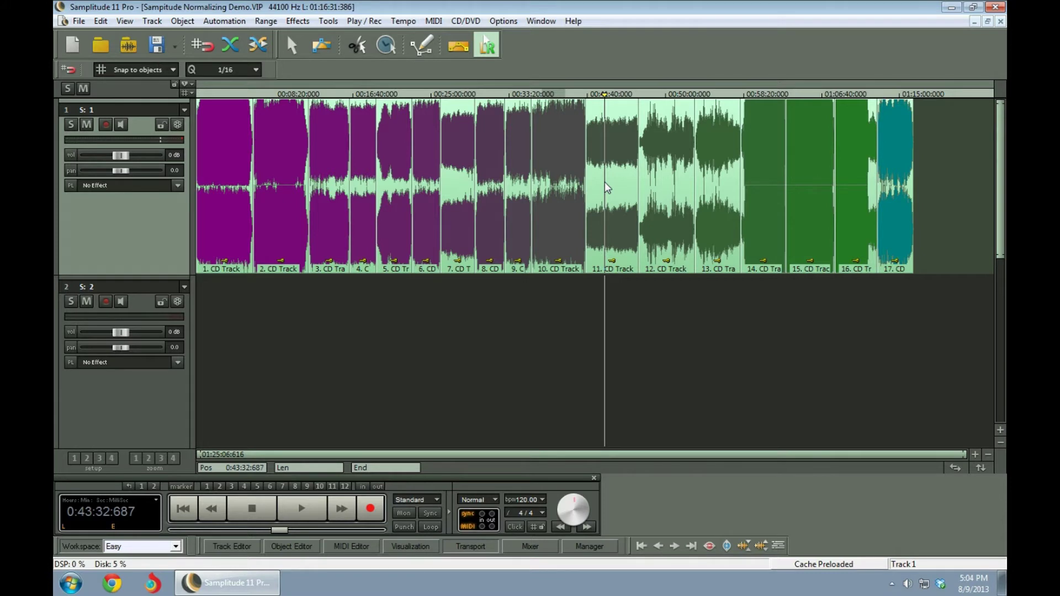
pyautogui.press('space')
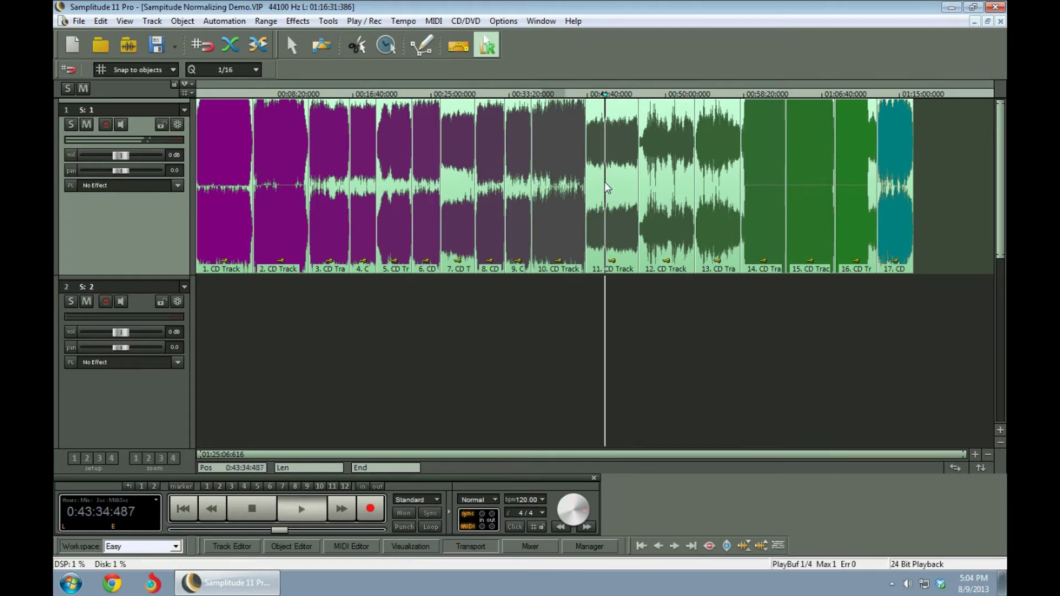
pyautogui.press('space')
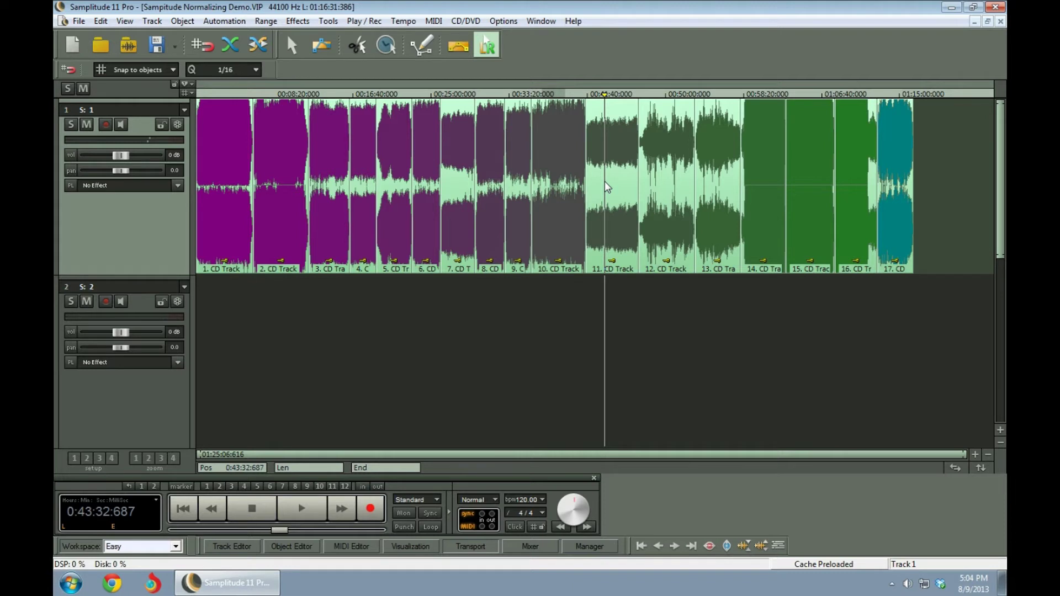
# - Select the CD track 11 object and open its normalization settings
pyautogui.click(615, 188)
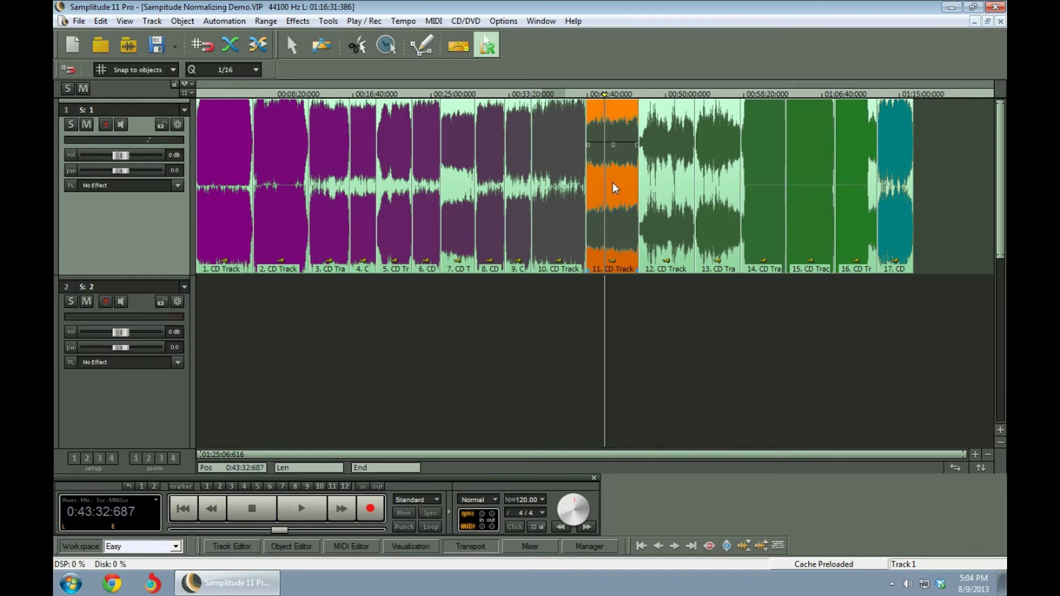
pyautogui.click(298, 22)
pyautogui.moveTo(326, 38)
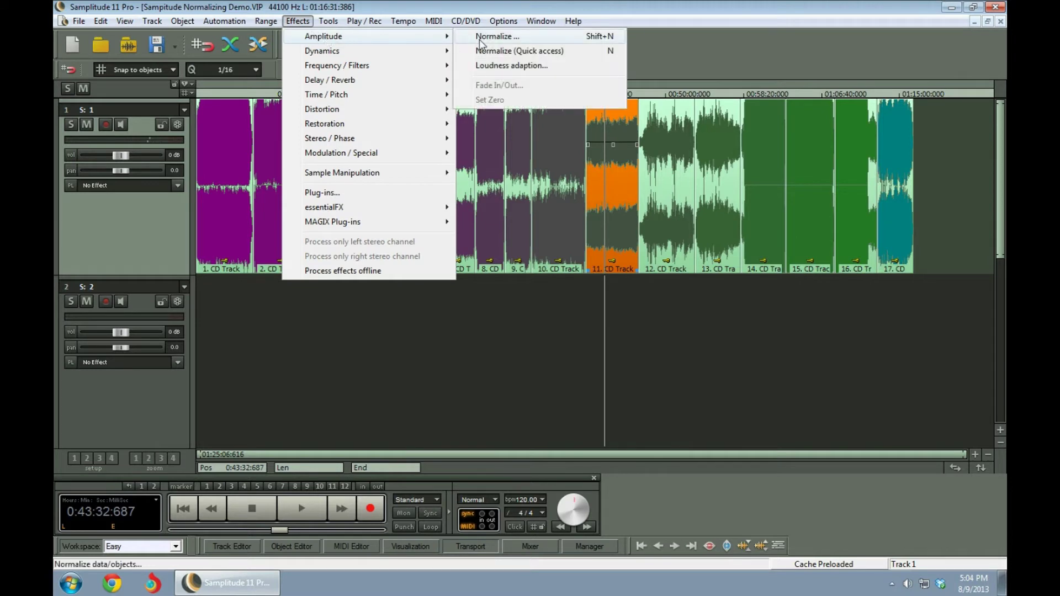
pyautogui.click(499, 37)
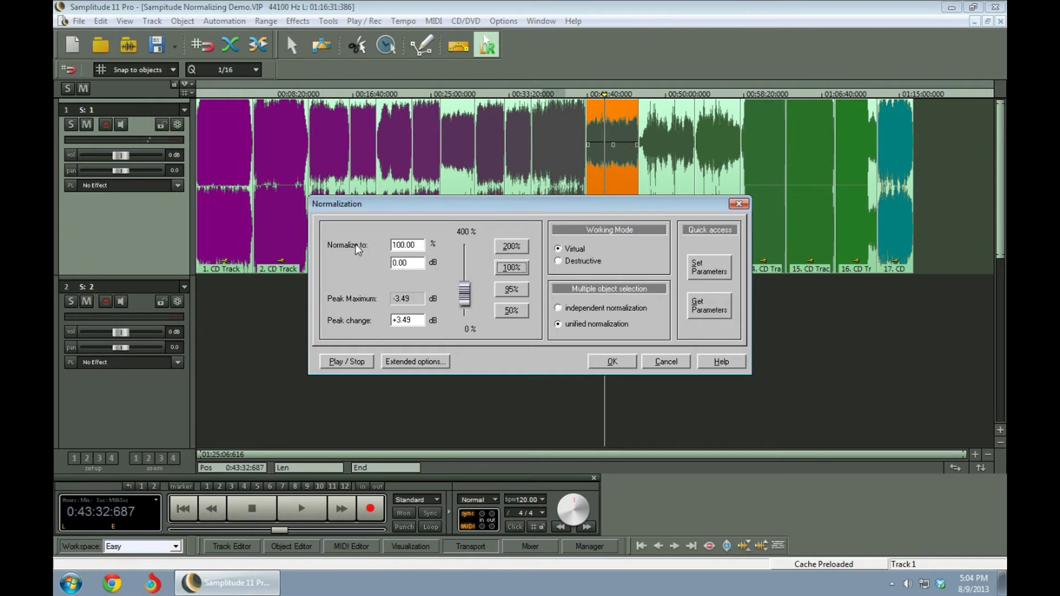
# - Try normalization levels of 200%, 100%, 95% and 50% for track 11, plus a freehand level of about 173%
pyautogui.click(516, 249)
pyautogui.click(519, 266)
pyautogui.click(519, 289)
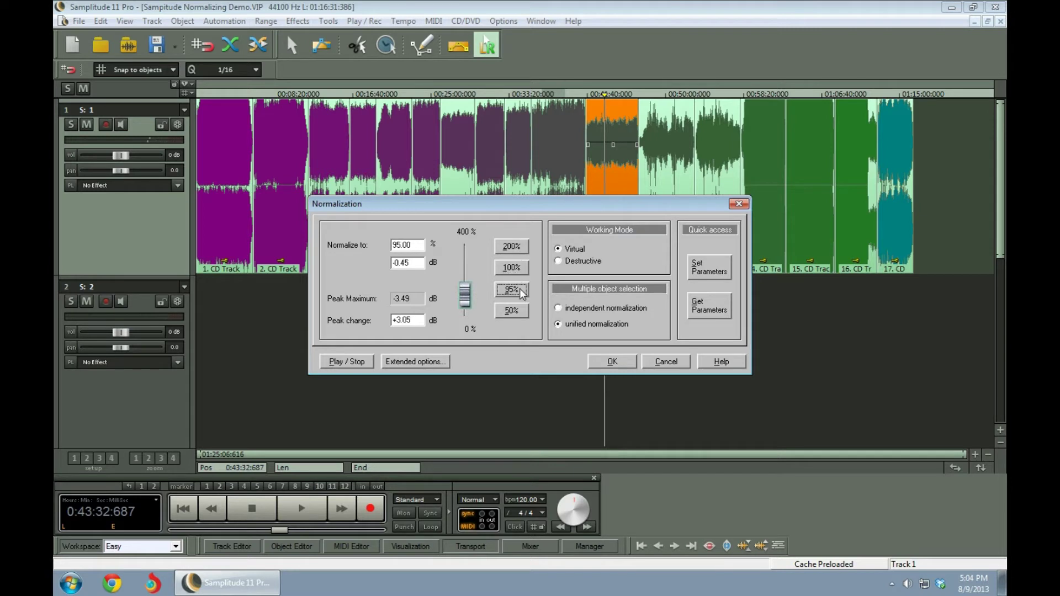
pyautogui.click(518, 312)
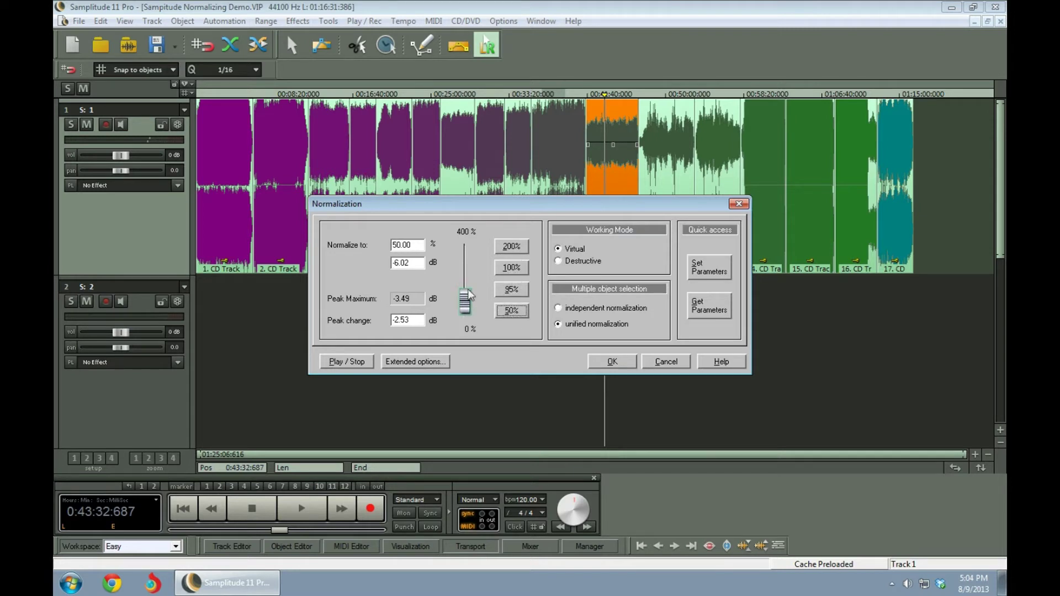
pyautogui.moveTo(461, 307); pyautogui.dragTo(467, 286)
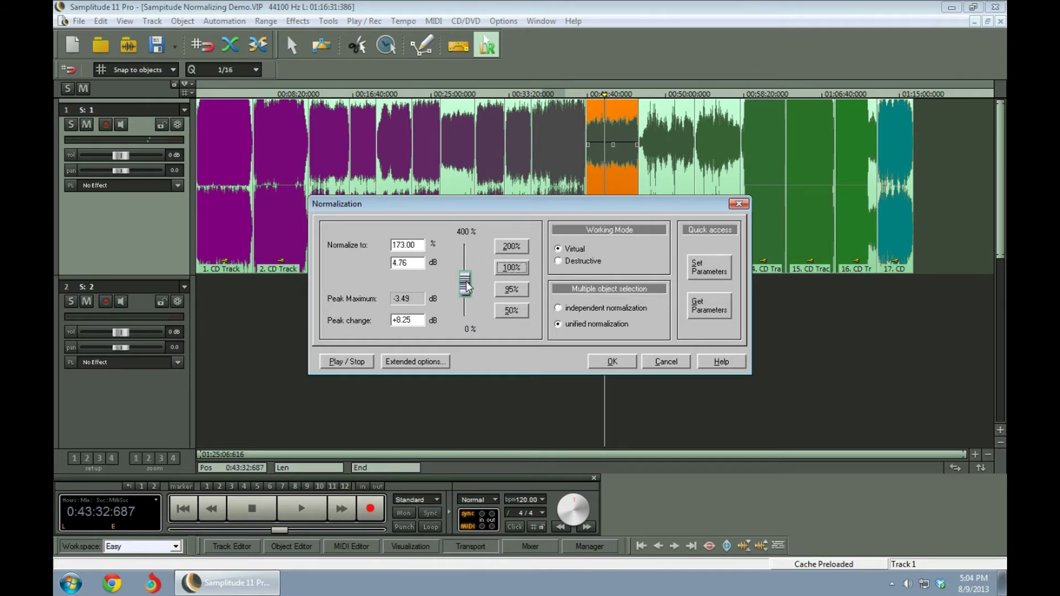
# - Set the normalization level to 100% and apply it to CD track 11
pyautogui.click(512, 268)
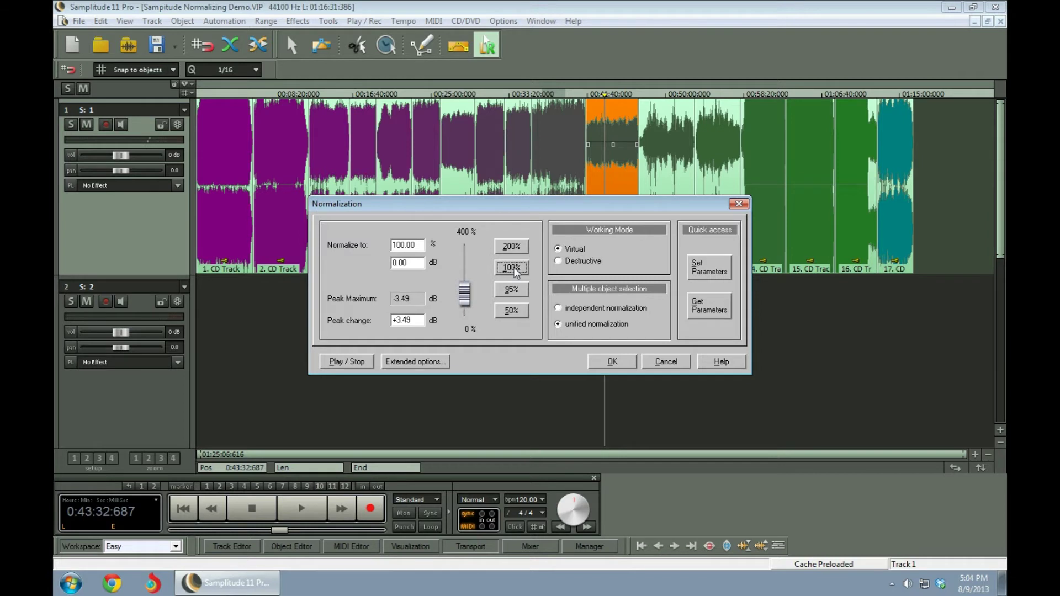
pyautogui.click(612, 363)
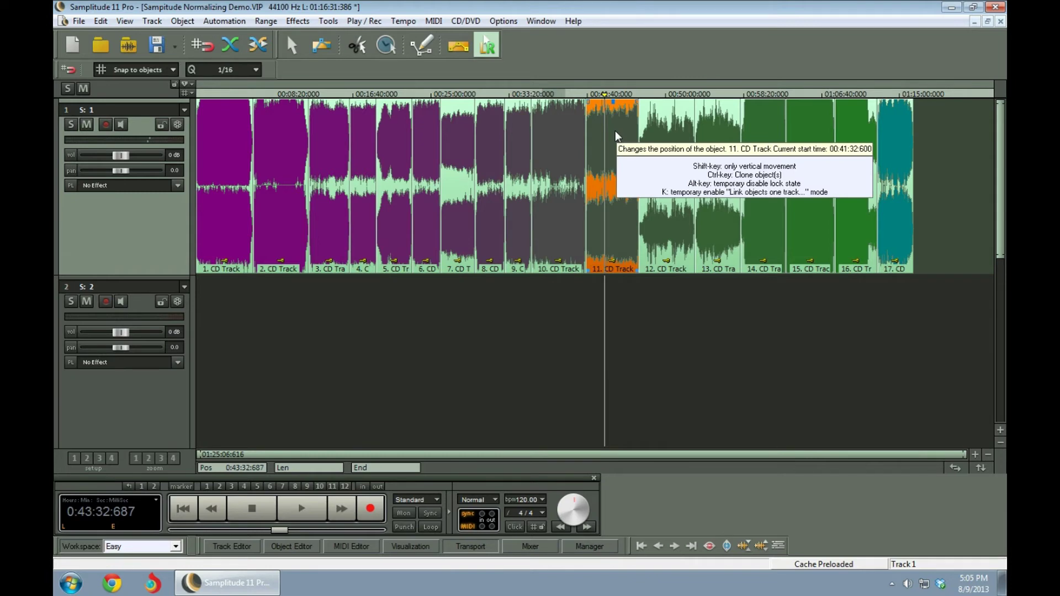
# - Examine the waveform of CD track 11 and play a passage to check its new level
pyautogui.scroll(12, 615, 131)
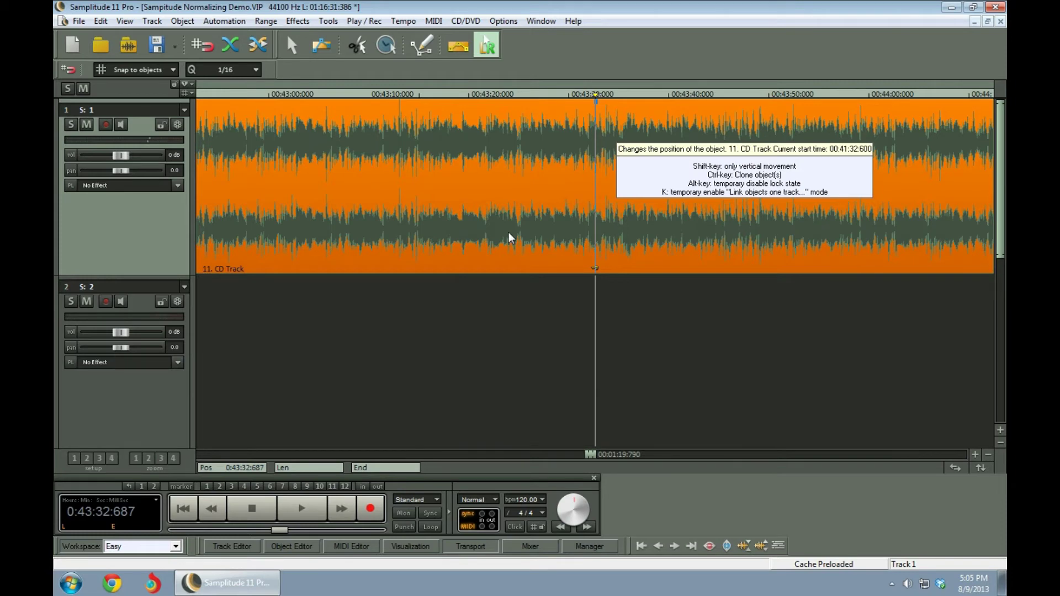
pyautogui.press('w')
pyautogui.press('z')
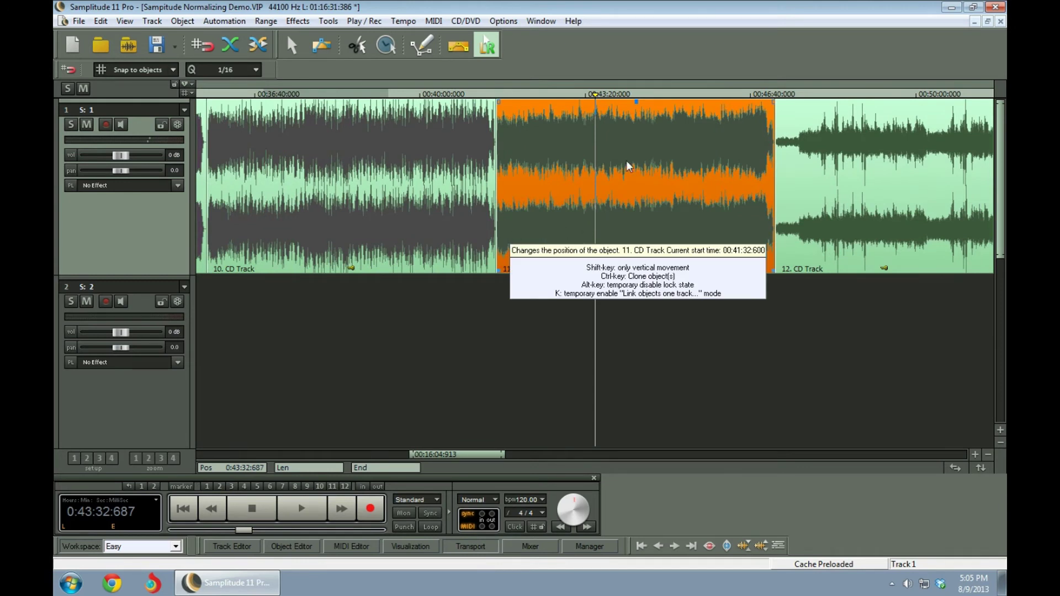
pyautogui.press('space')
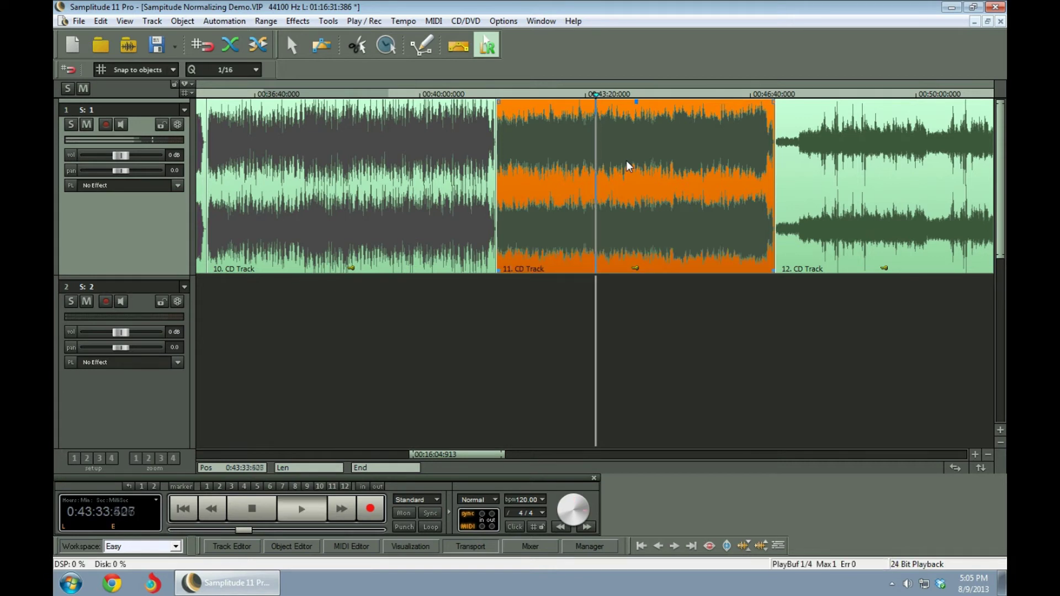
pyautogui.press('space')
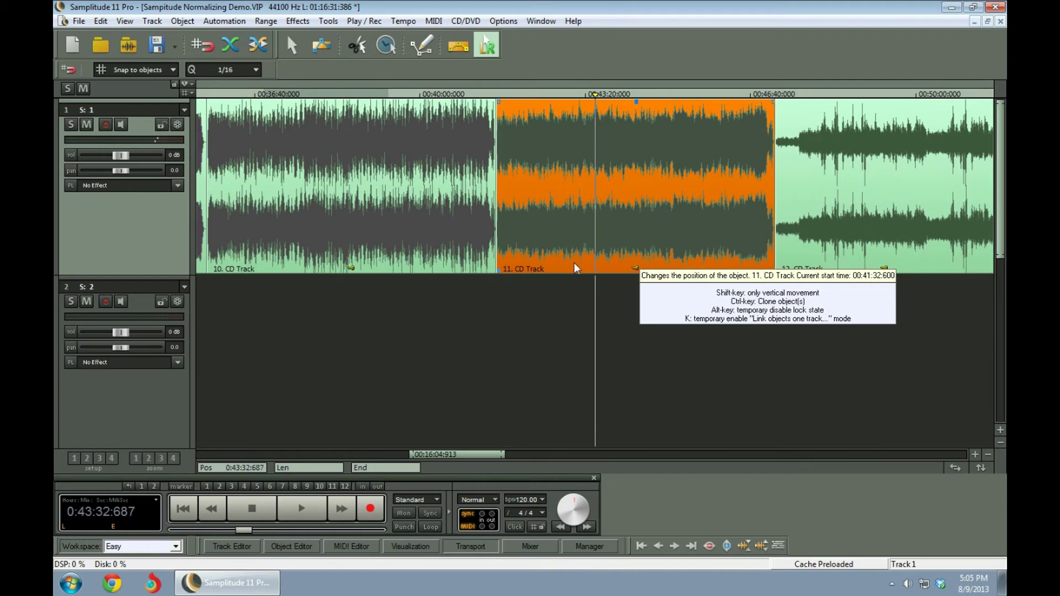
# - Play a passage of CD track 5 to compare its loudness with the normalized track 11
pyautogui.moveTo(416, 454); pyautogui.dragTo(181, 461)
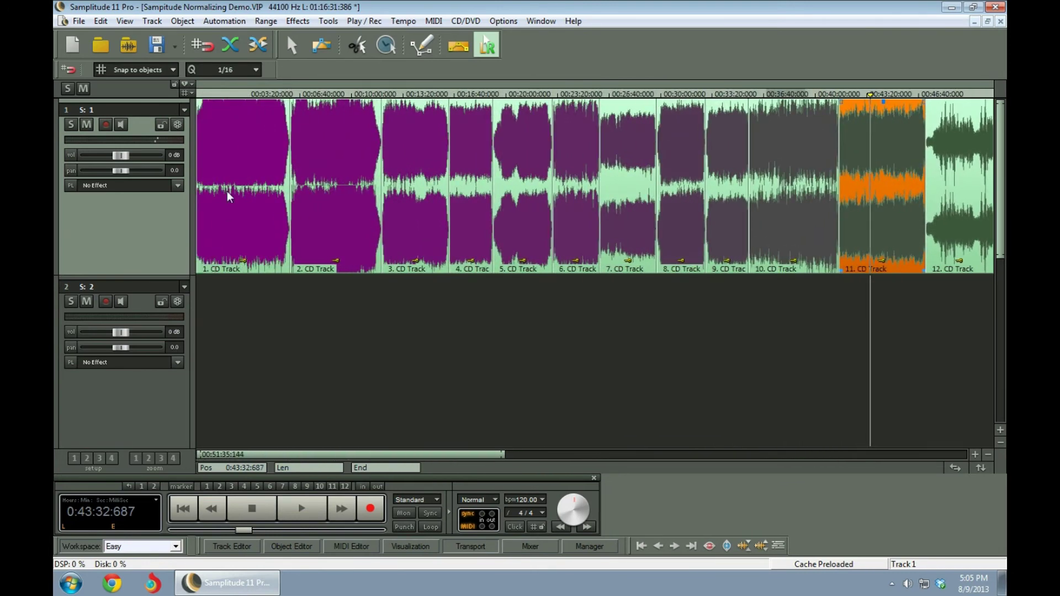
pyautogui.click(531, 146)
pyautogui.press('space')
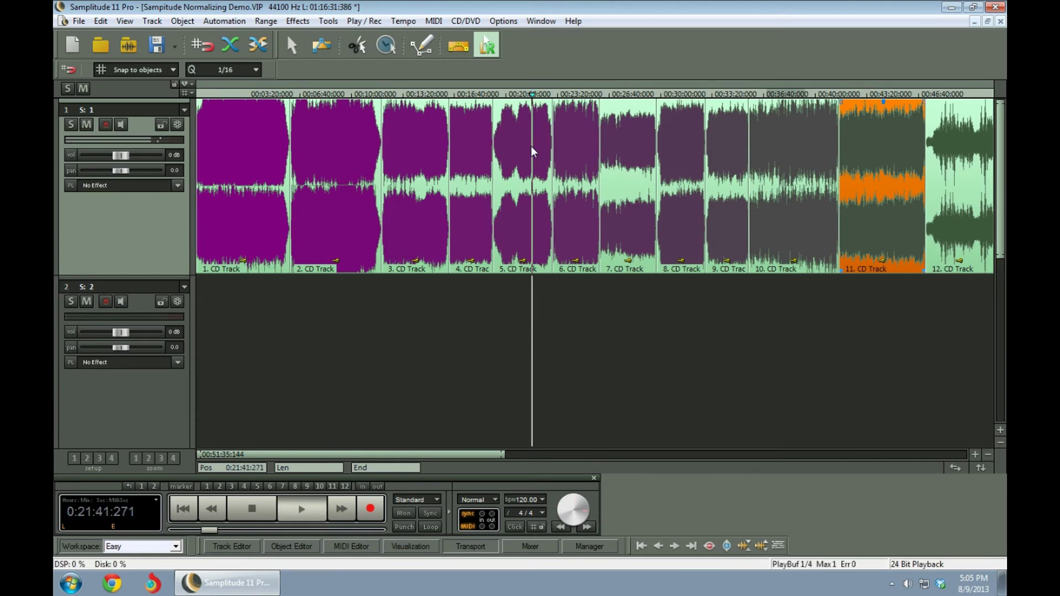
pyautogui.press('space')
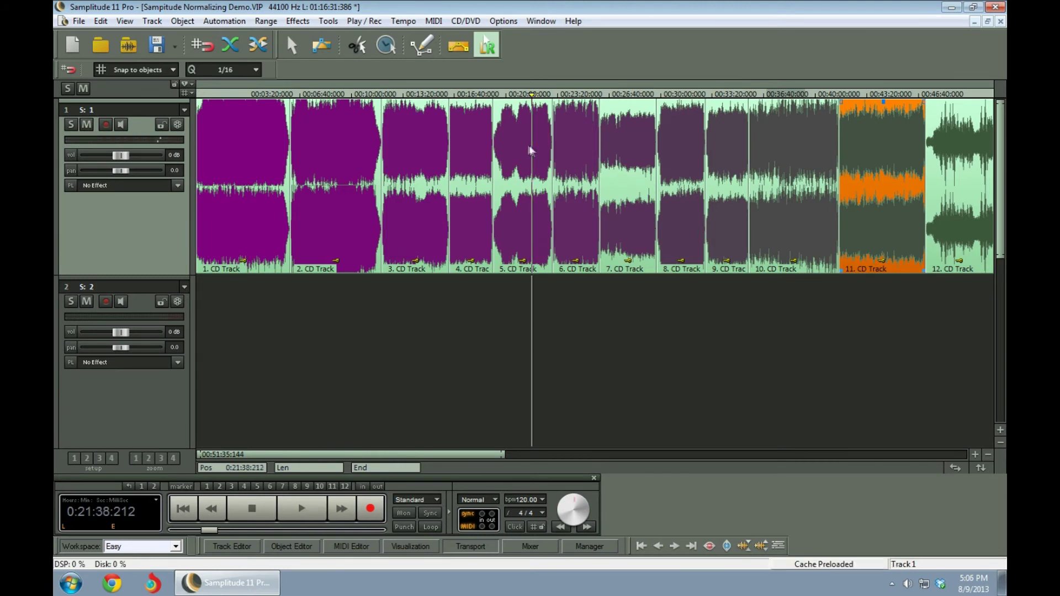
# - Normalize CD track 5 to 75% in virtual working mode
pyautogui.click(518, 144)
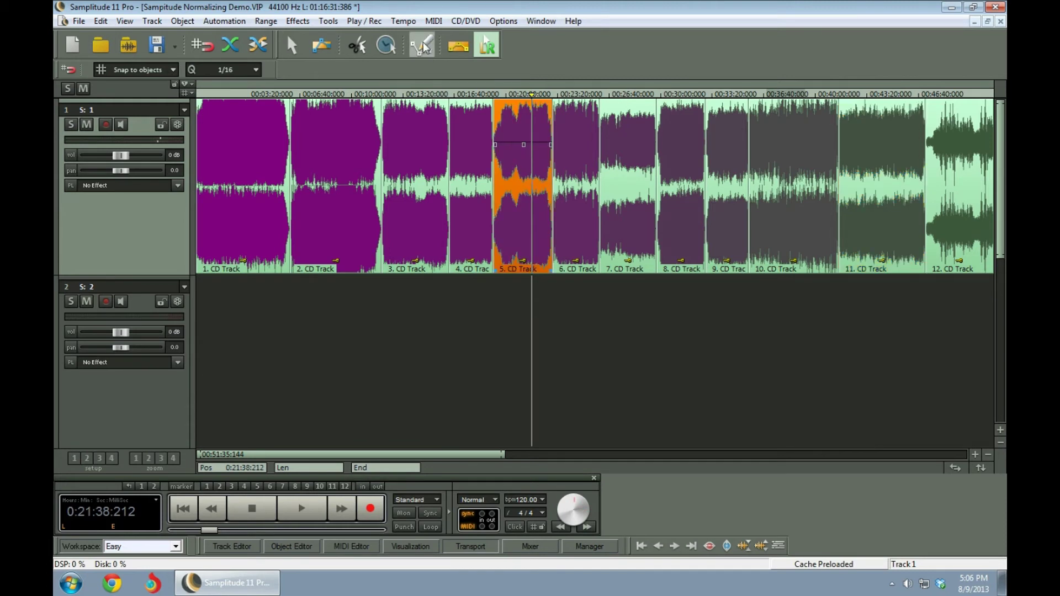
pyautogui.click(297, 21)
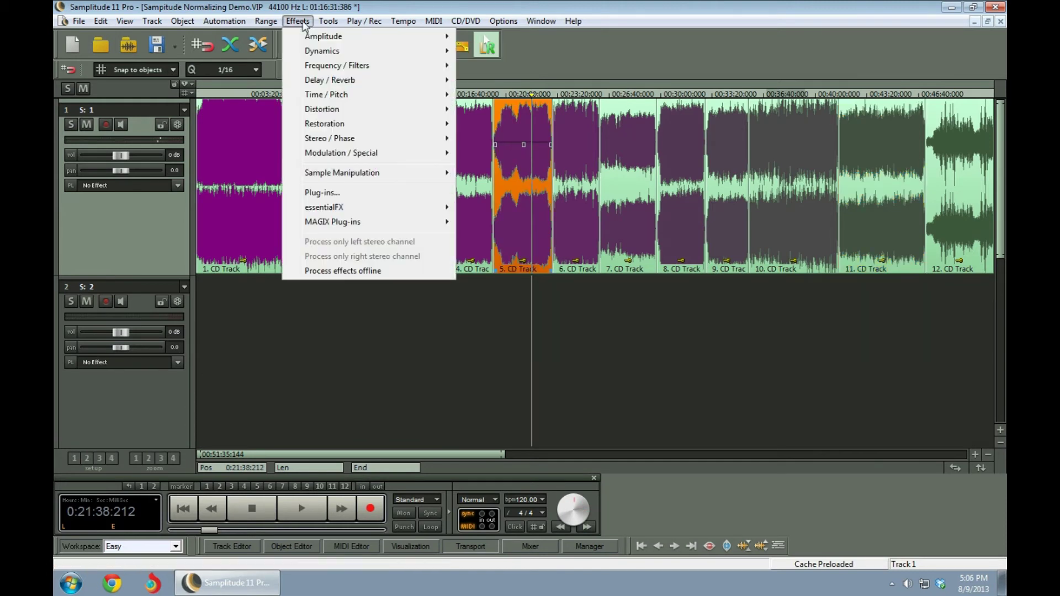
pyautogui.moveTo(348, 40)
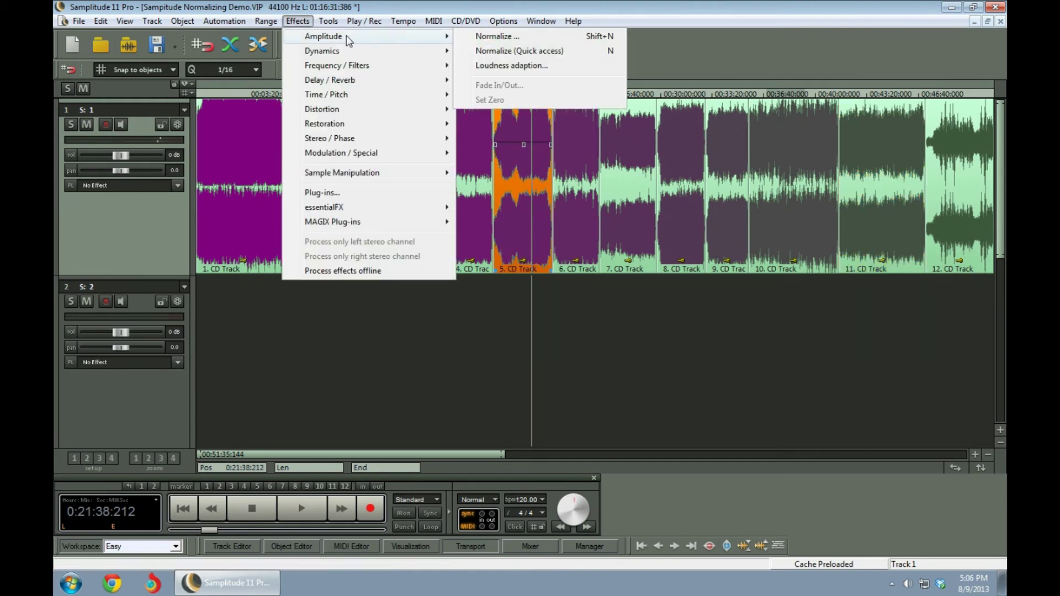
pyautogui.click(499, 36)
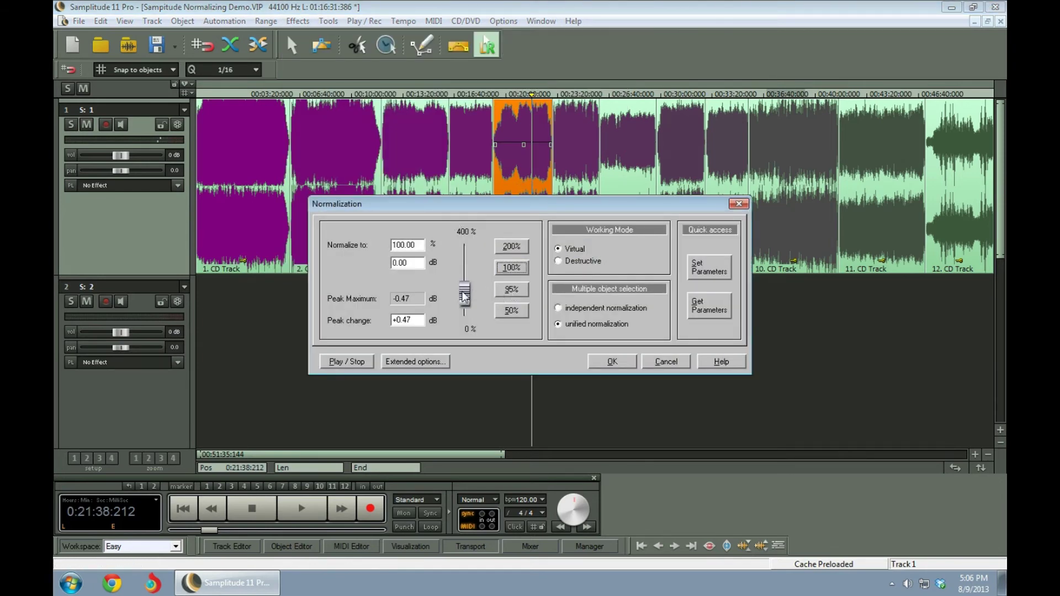
pyautogui.moveTo(464, 297); pyautogui.dragTo(465, 301)
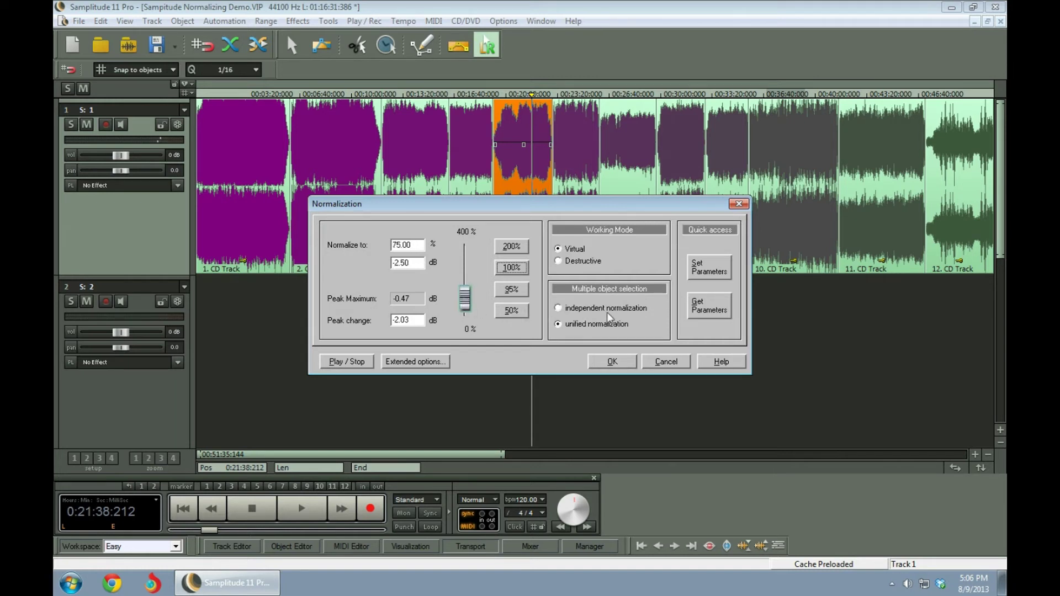
pyautogui.click(613, 362)
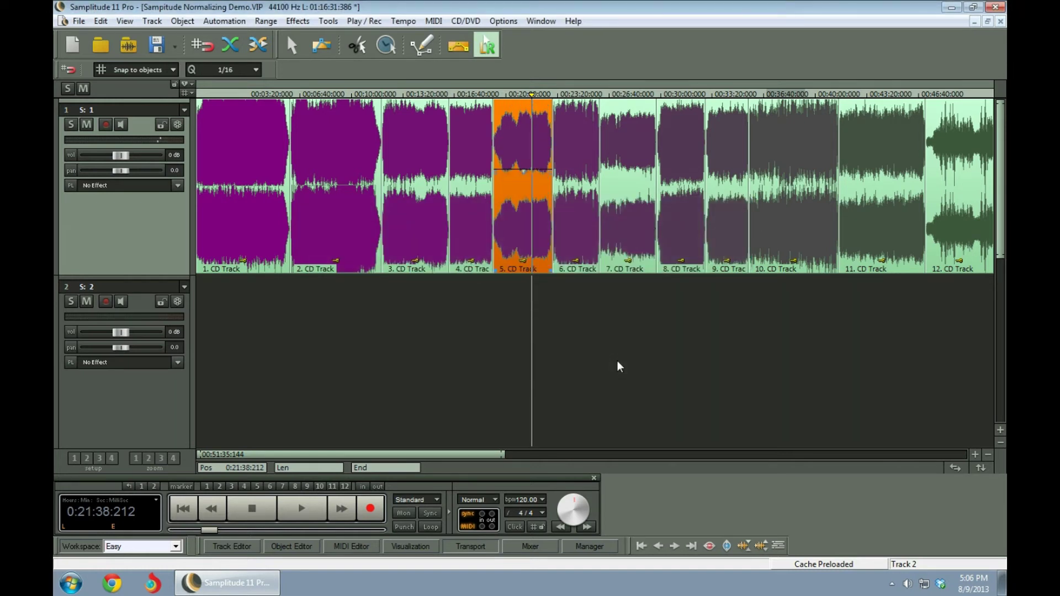
# - Play passages of CD tracks 5 and 11 alternately to compare their loudness
pyautogui.press('space')
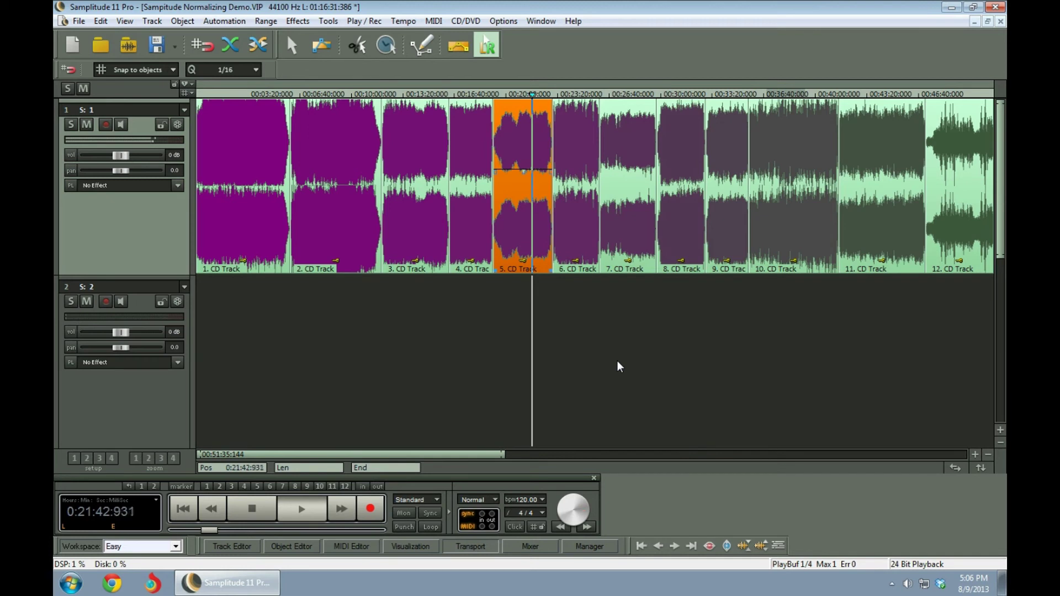
pyautogui.press('space')
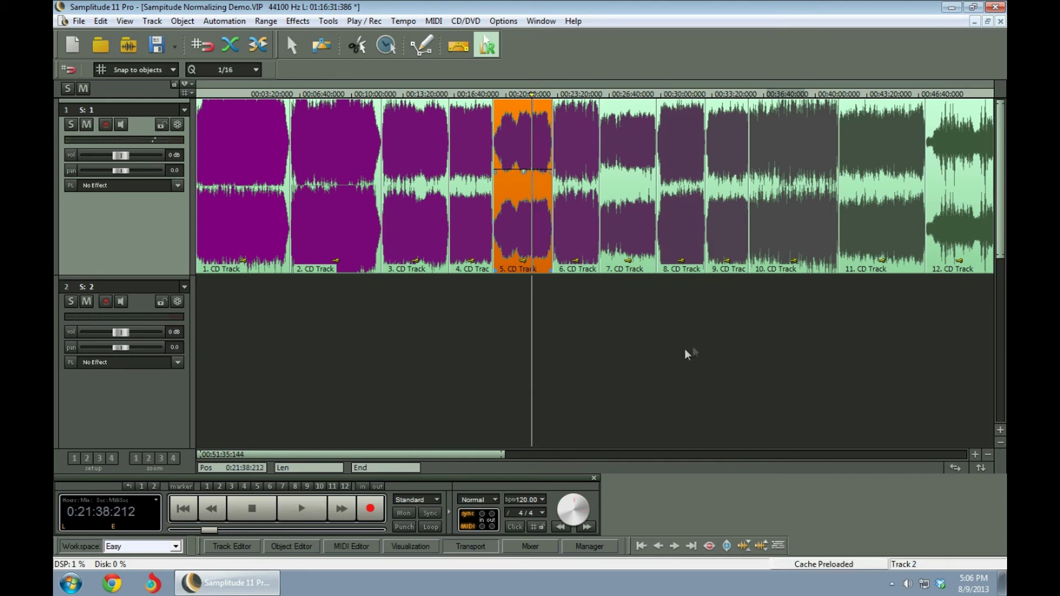
pyautogui.click(721, 234)
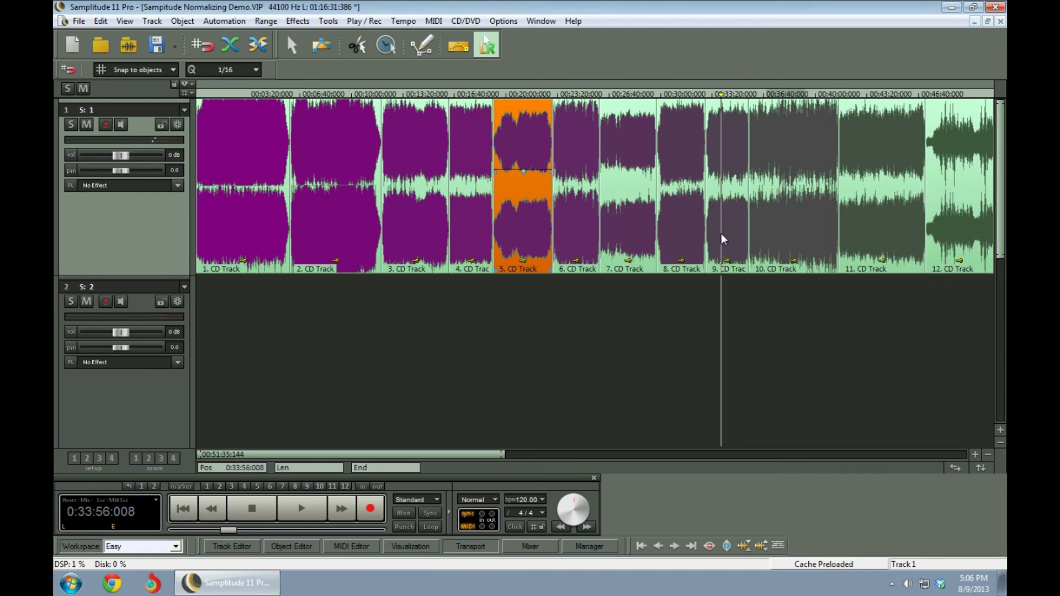
pyautogui.scroll(-2, 721, 233)
pyautogui.click(617, 157)
pyautogui.press('space')
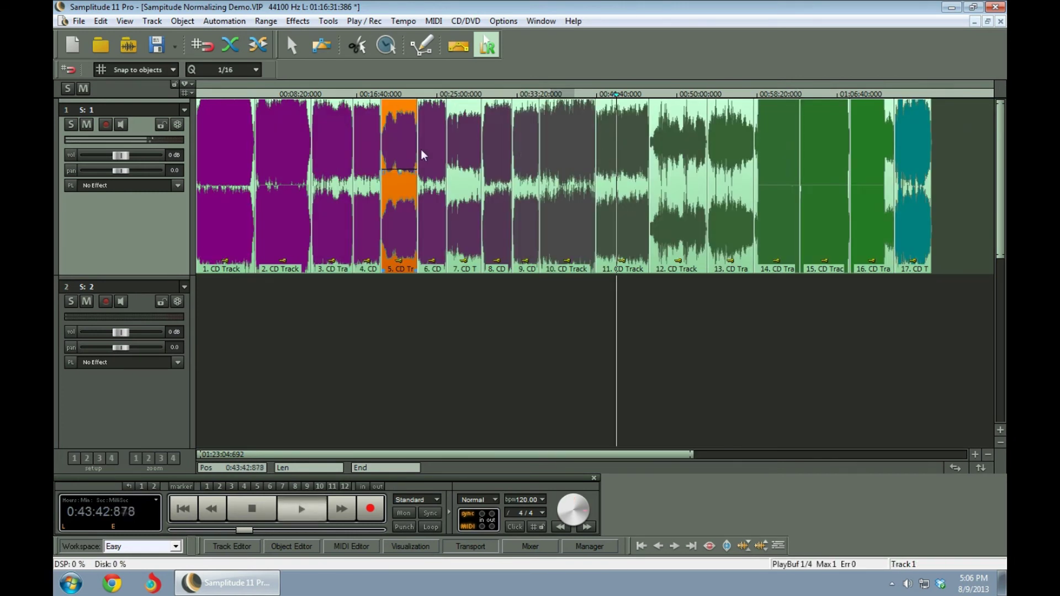
pyautogui.press('space')
pyautogui.click(403, 163)
pyautogui.press('space')
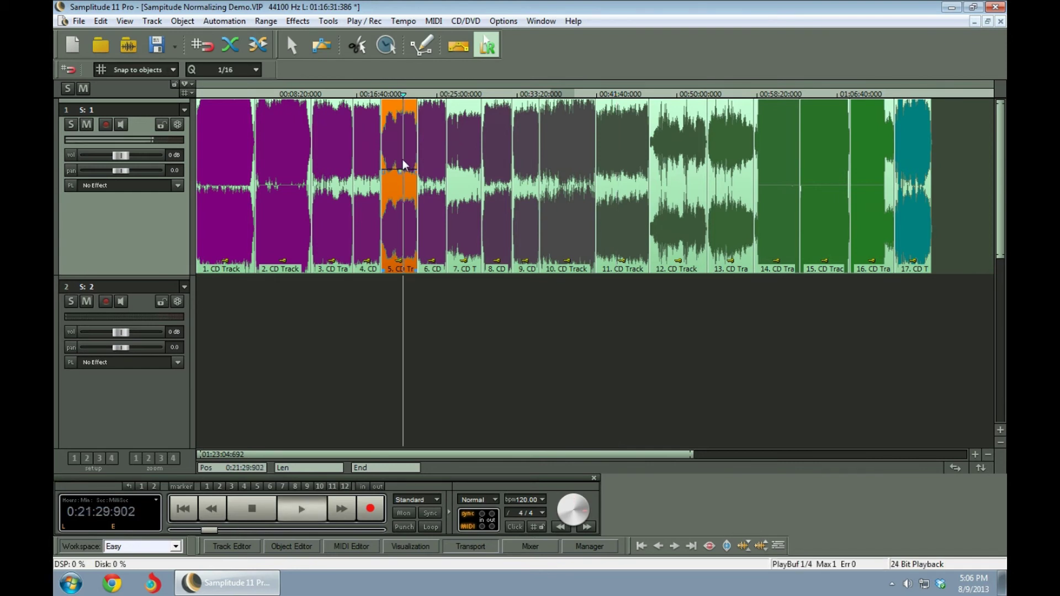
pyautogui.press('space')
pyautogui.click(615, 160)
pyautogui.press('space')
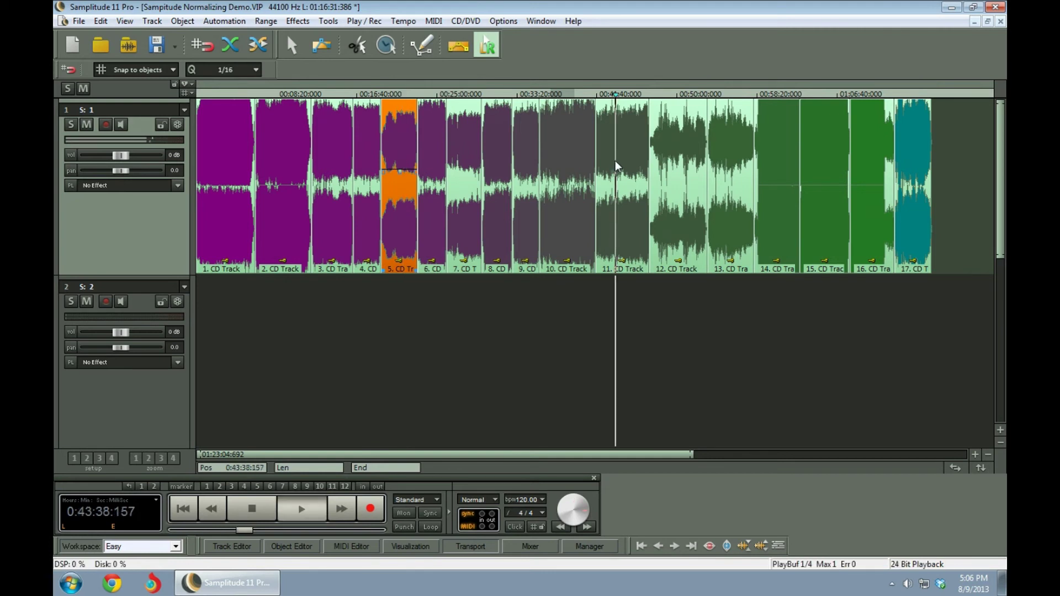
pyautogui.press('space')
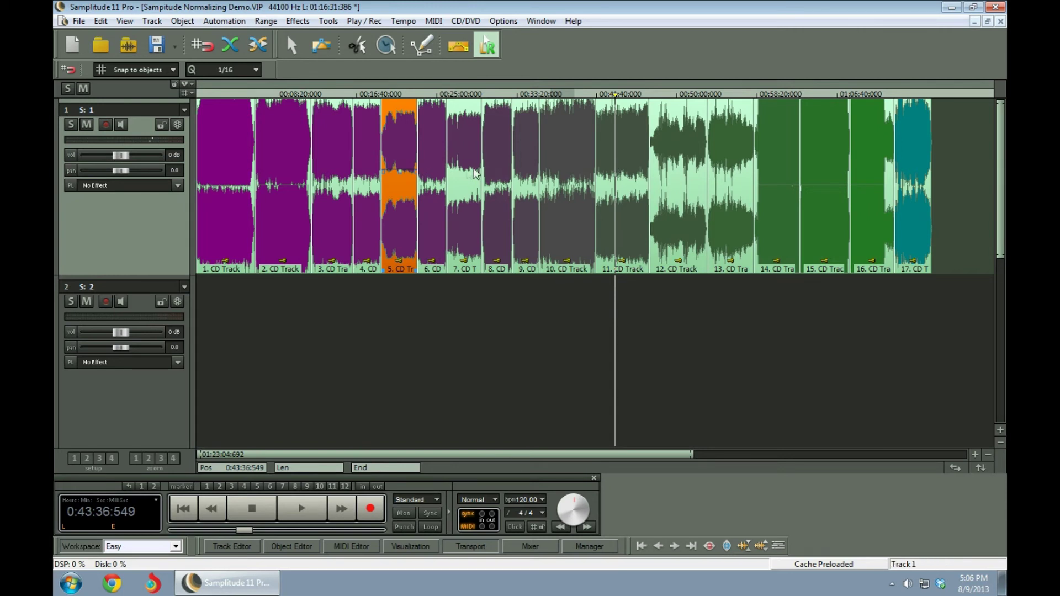
# - Play short passages of CD tracks 2, 3 and 8 to judge their loudness
pyautogui.click(279, 164)
pyautogui.press('space')
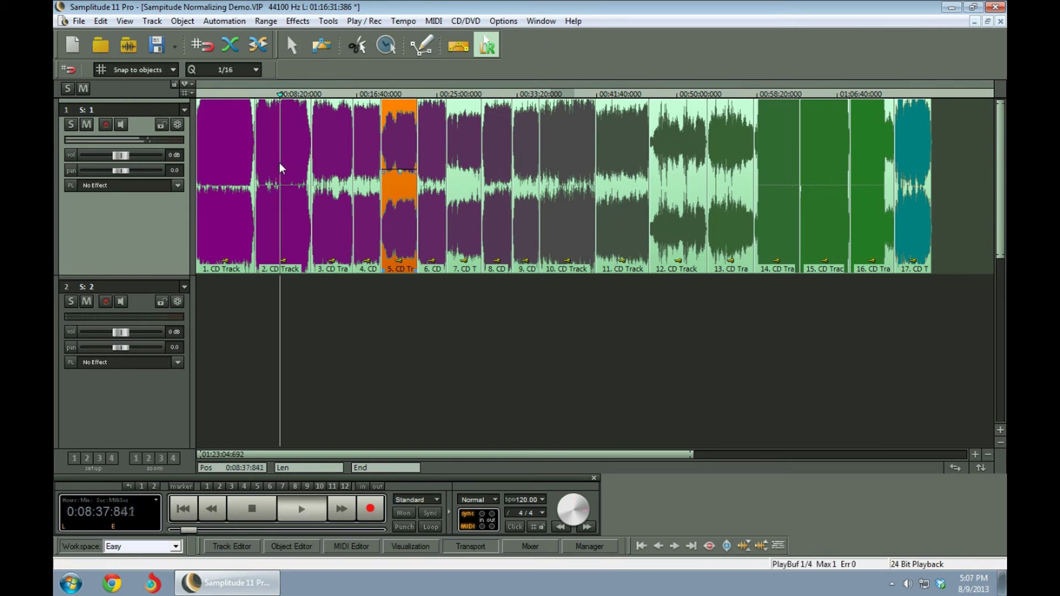
pyautogui.press('space')
pyautogui.click(329, 160)
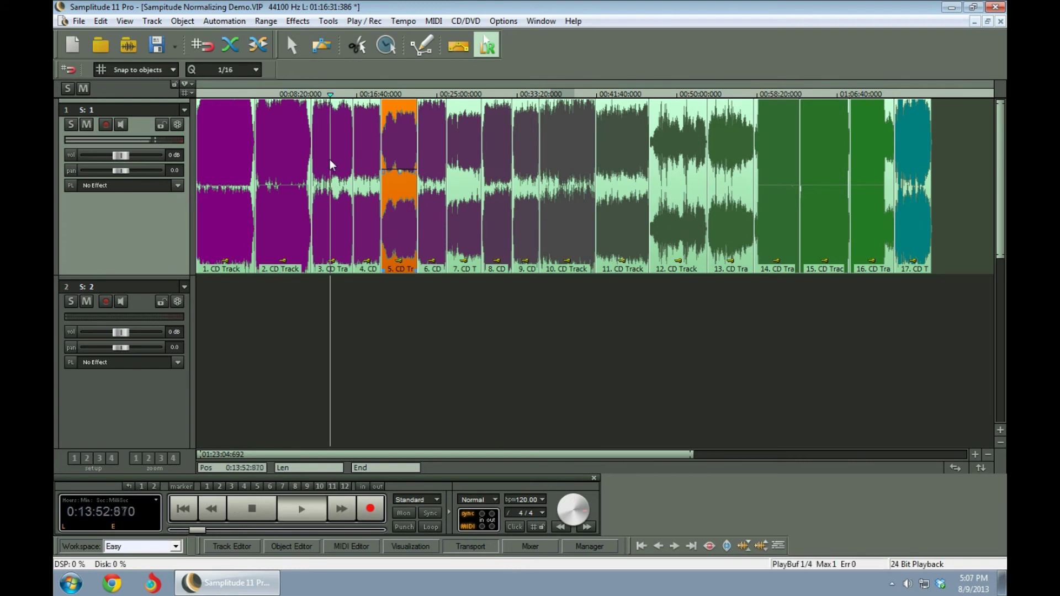
pyautogui.click(497, 159)
# - Normalize CD track 8 to 75% in virtual working mode
pyautogui.click(496, 157)
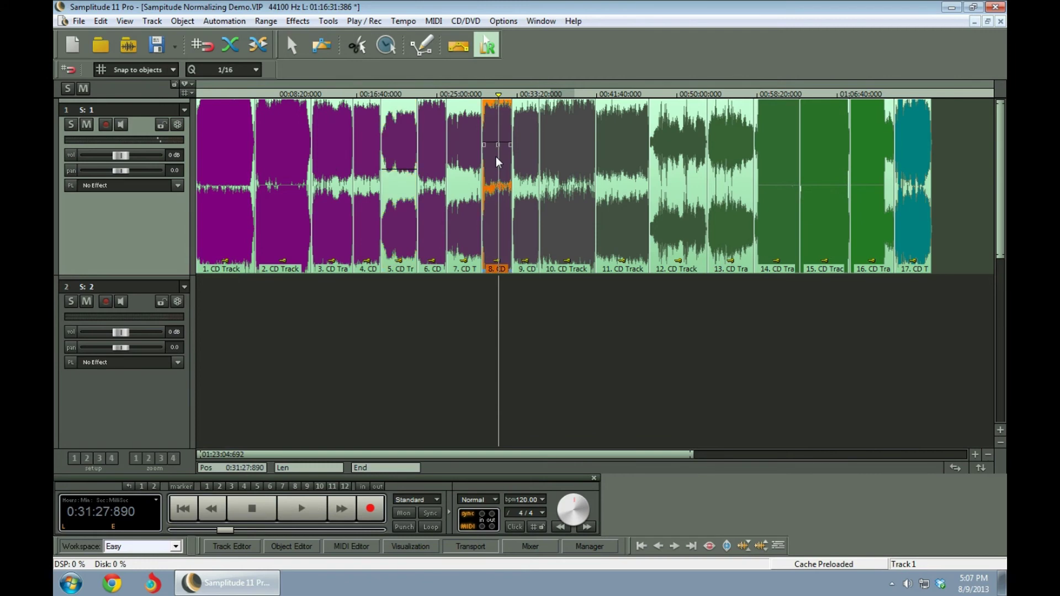
pyautogui.click(297, 22)
pyautogui.moveTo(334, 37)
pyautogui.click(494, 37)
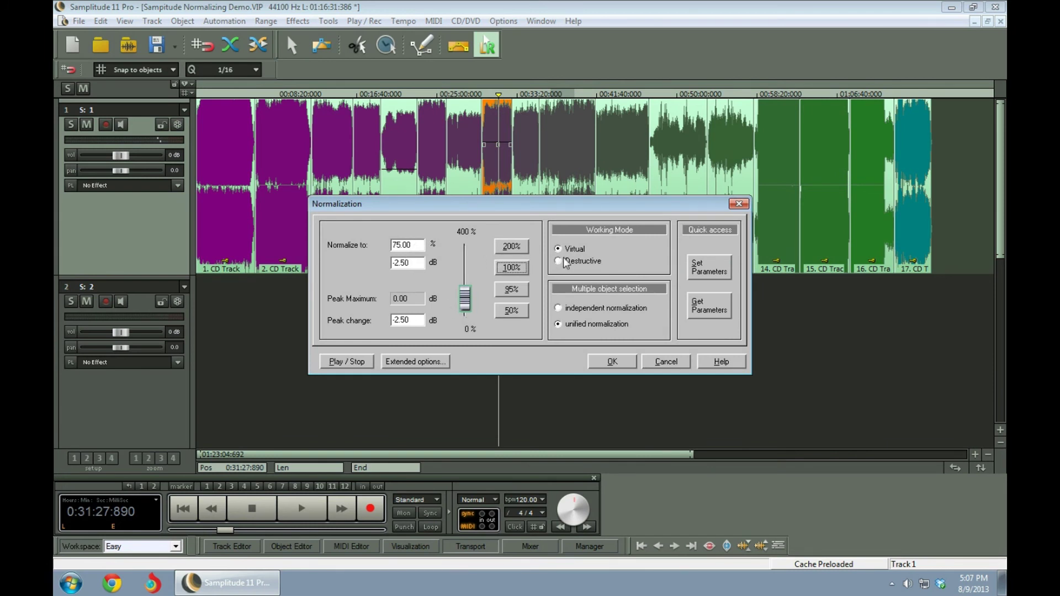
pyautogui.click(614, 362)
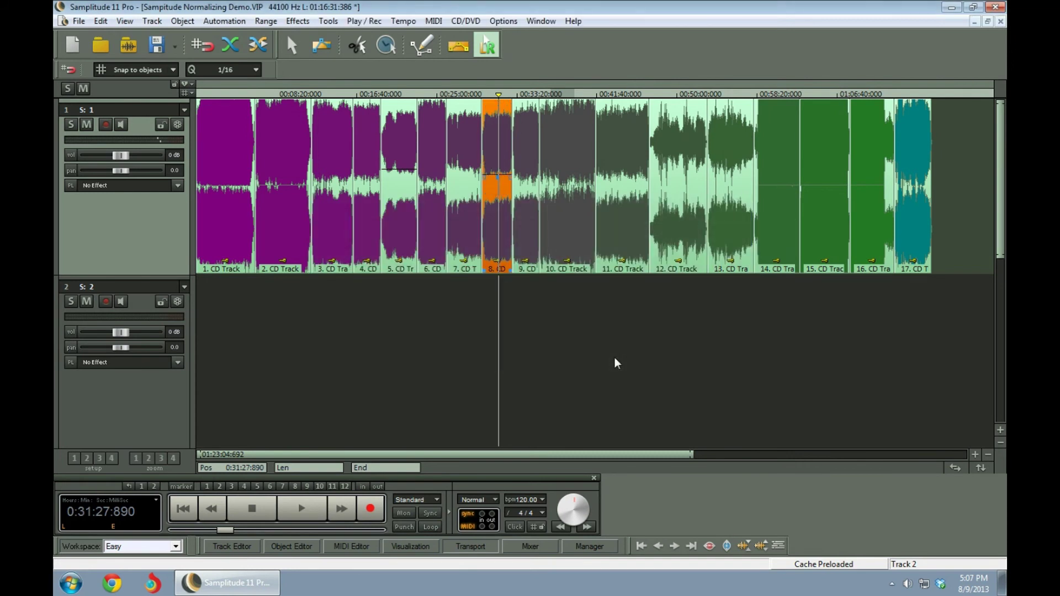
# - Play passages of CD track 8, track 11 and track 8 again to compare their loudness
pyautogui.press('space')
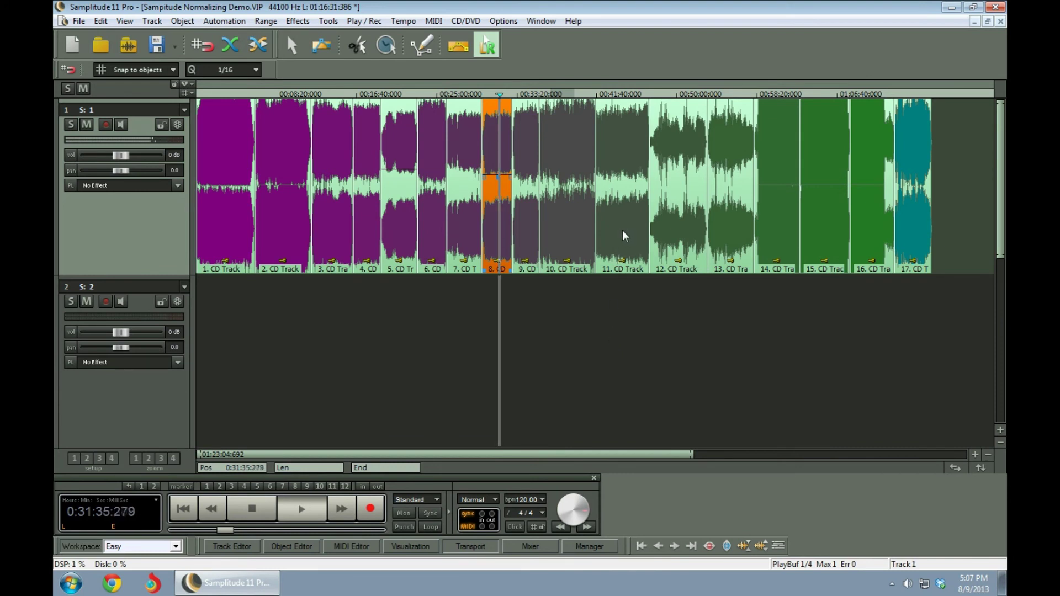
pyautogui.press('space')
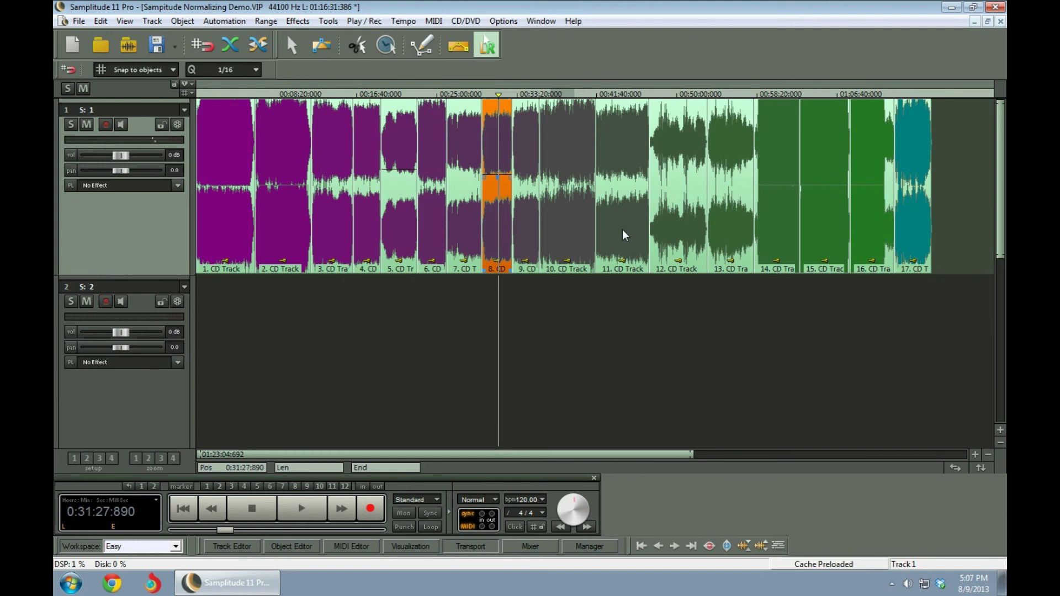
pyautogui.click(621, 229)
pyautogui.press('space')
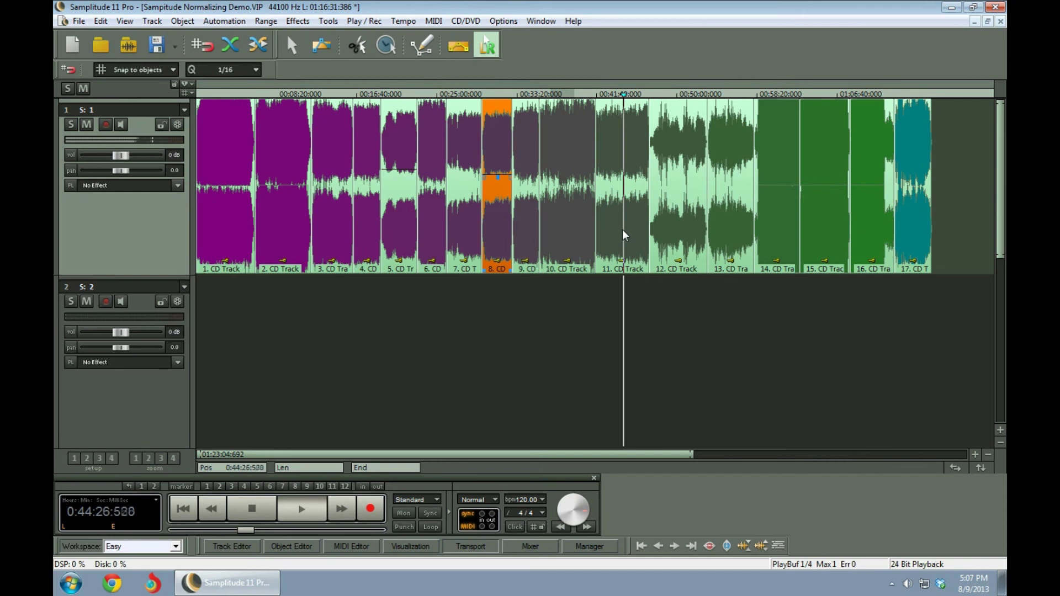
pyautogui.press('space')
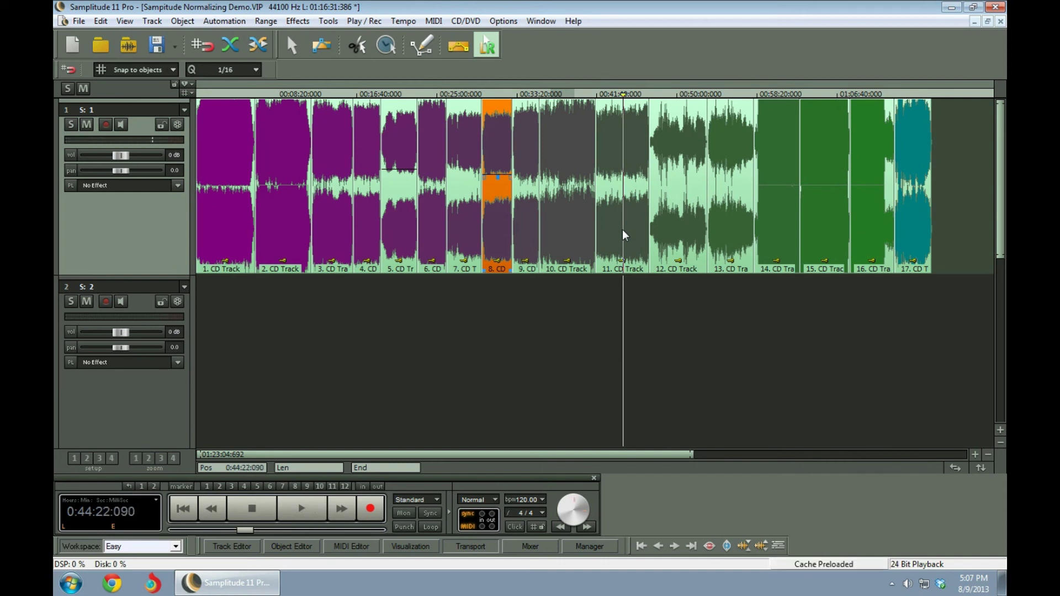
pyautogui.click(500, 227)
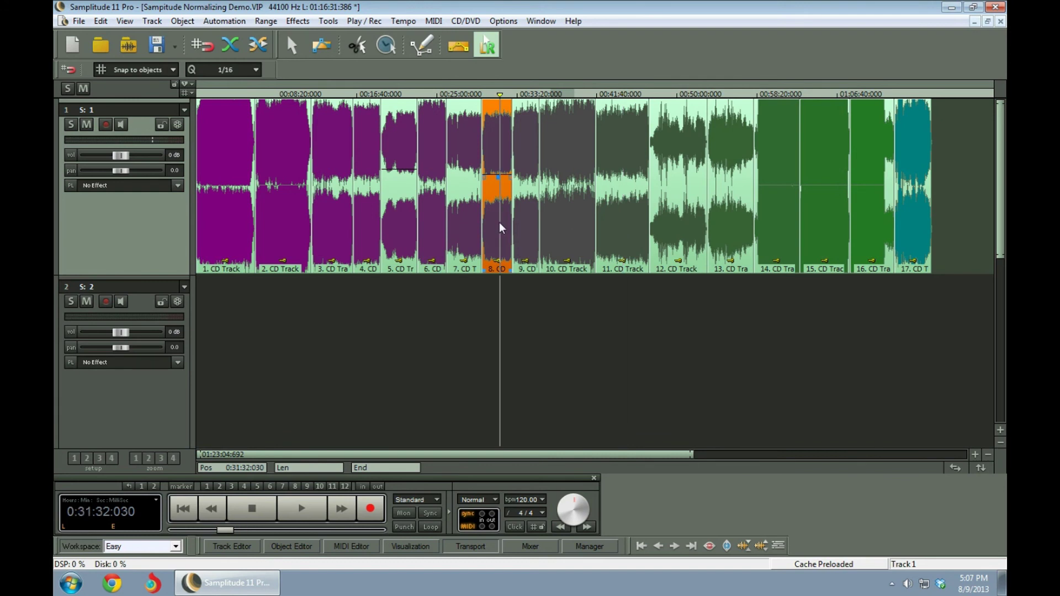
pyautogui.press('space')
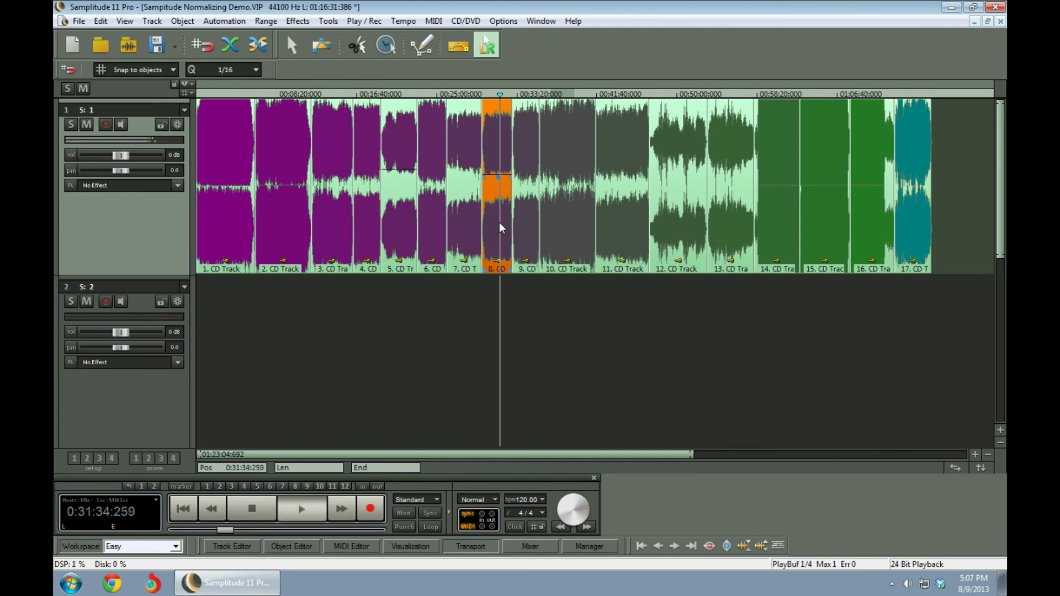
pyautogui.press('space')
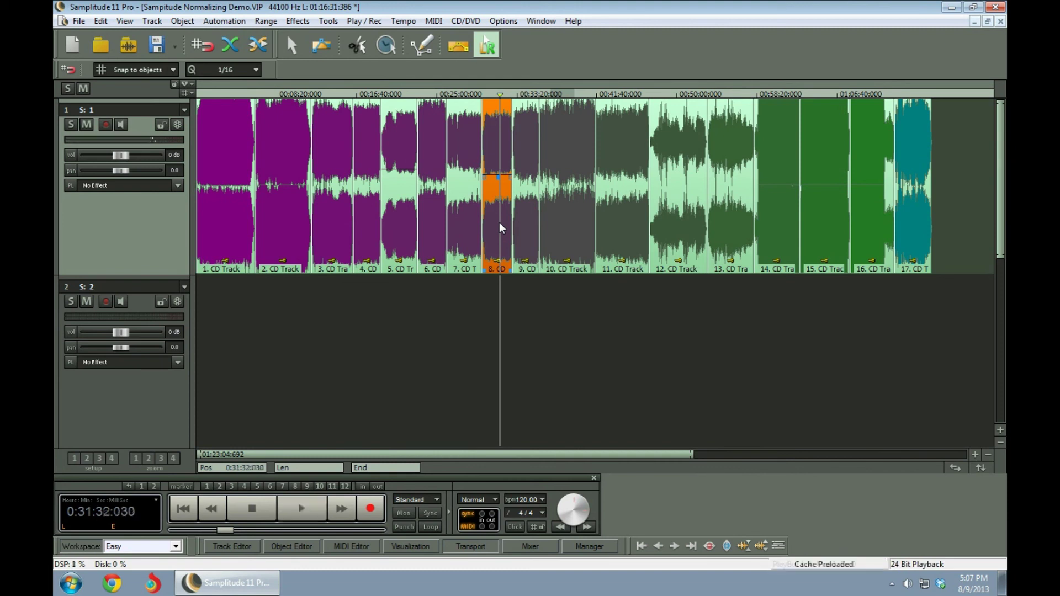